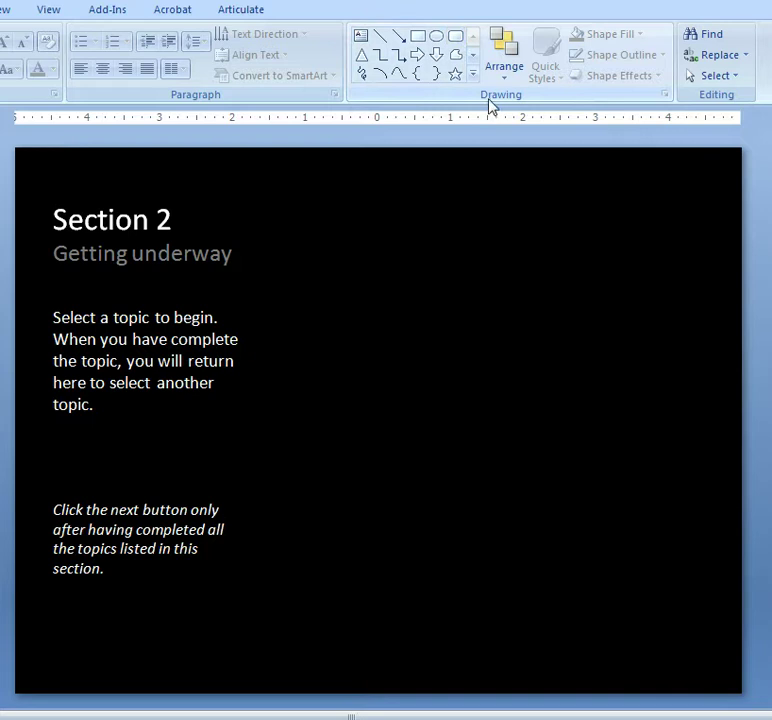
- Draw a tall rounded rectangle in the empty area beside the slide text and size it 5.75" high by 3" wide
click(456, 35)
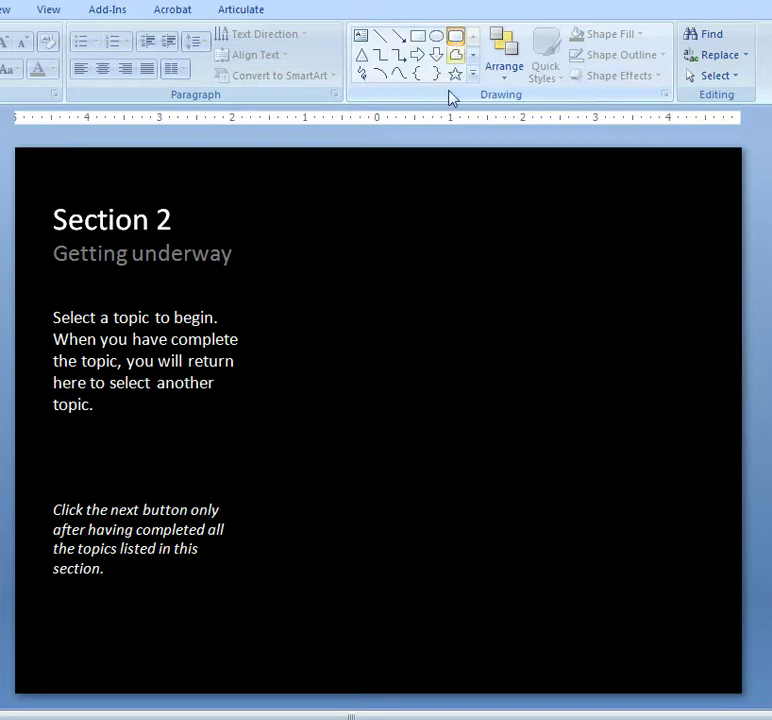
mouse_move(364, 203)
mouse_down()
mouse_move(508, 417)
mouse_move(579, 632)
mouse_up()
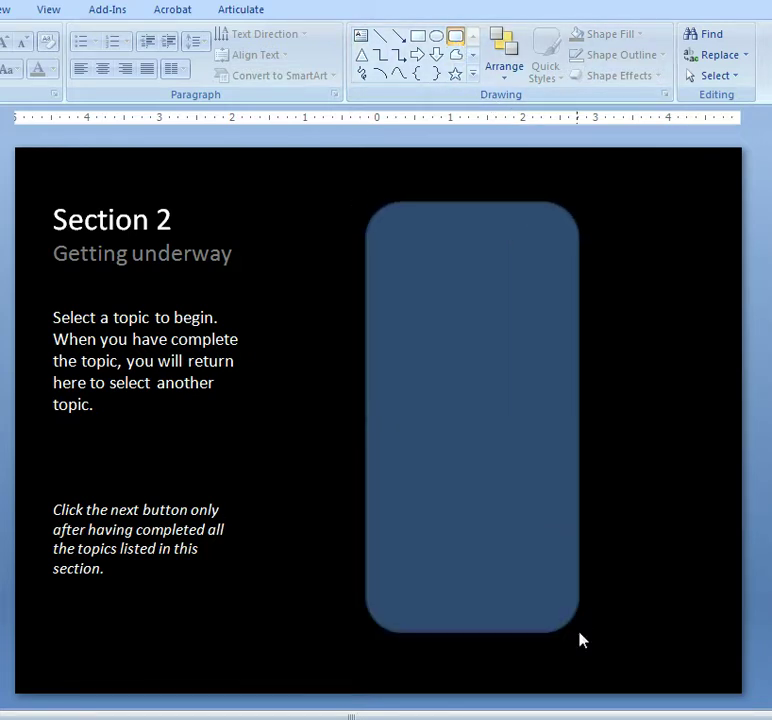
right_click(451, 445)
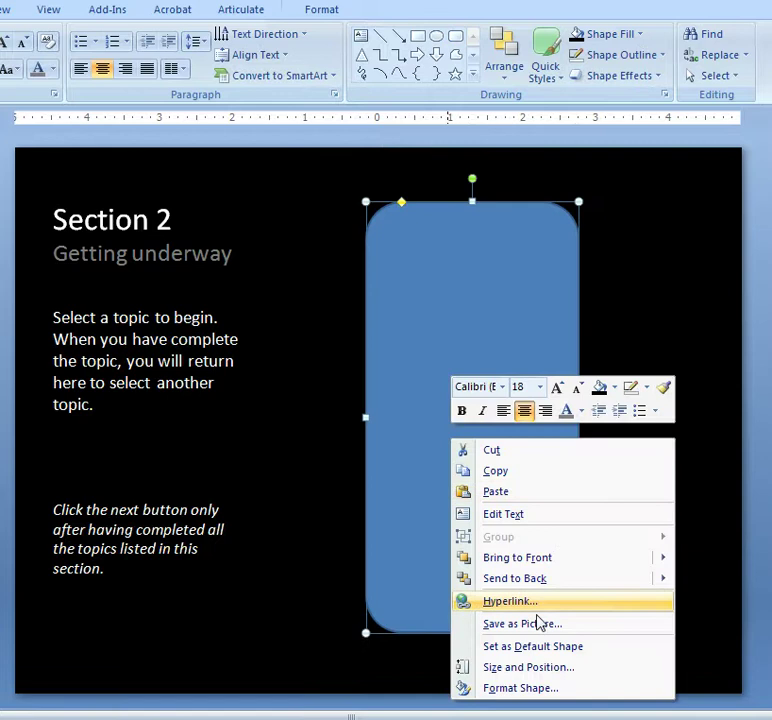
click(485, 667)
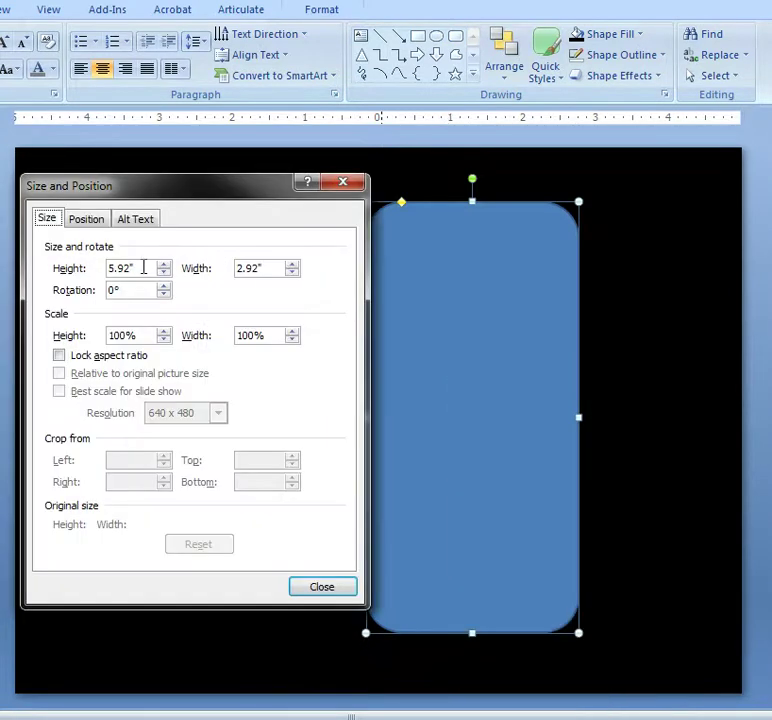
drag(143, 267, 35, 264)
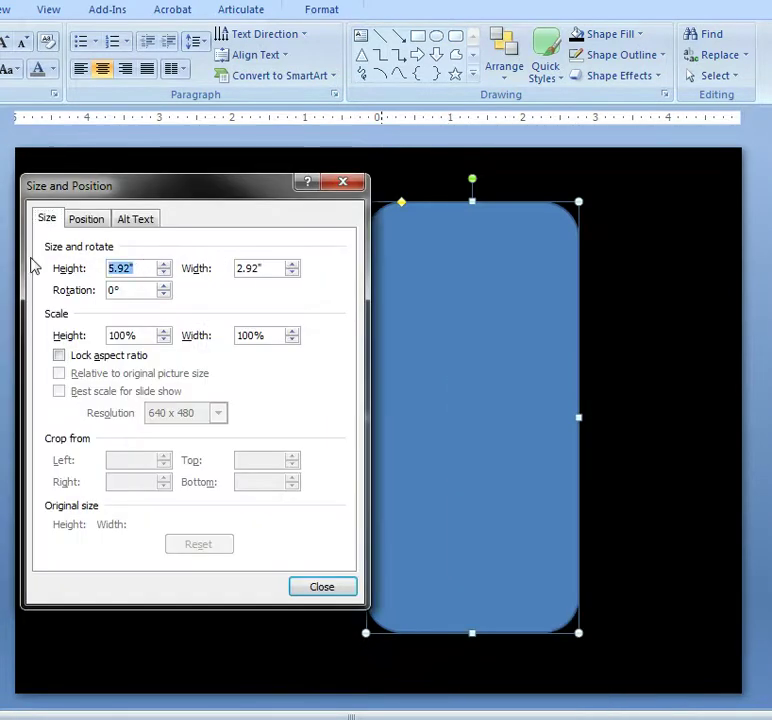
text(5.75)
key(Tab)
text(3)
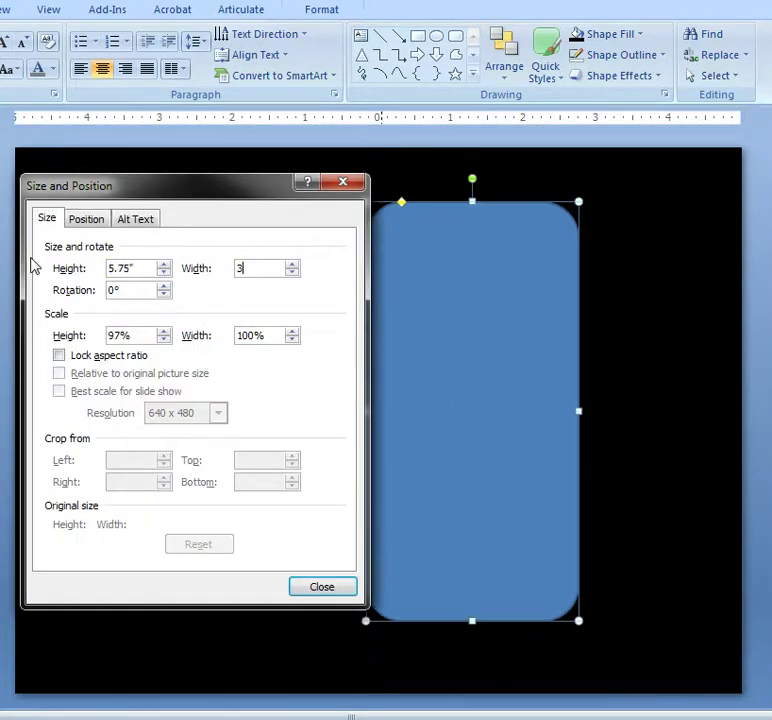
click(318, 589)
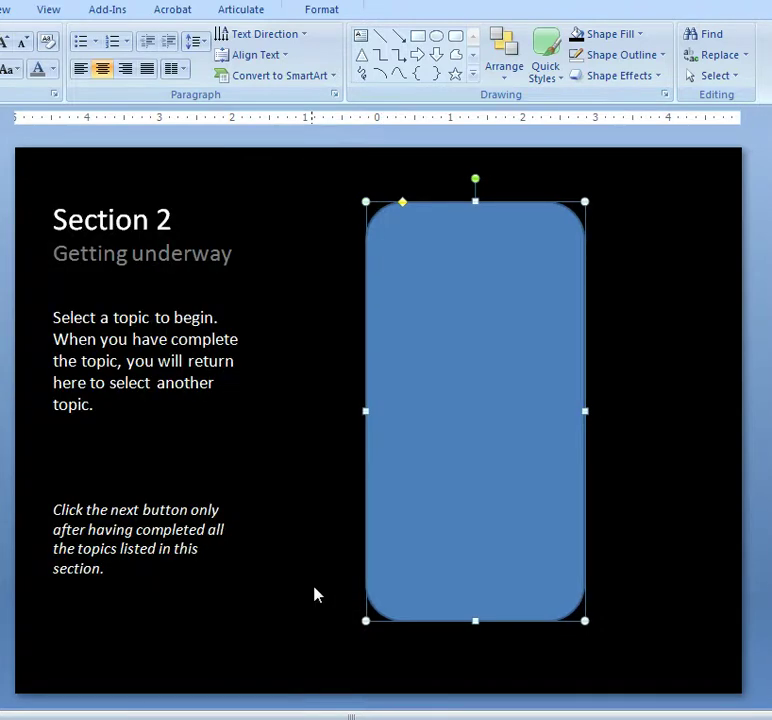
- Give the rounded rectangle a solid black fill
right_click(491, 341)
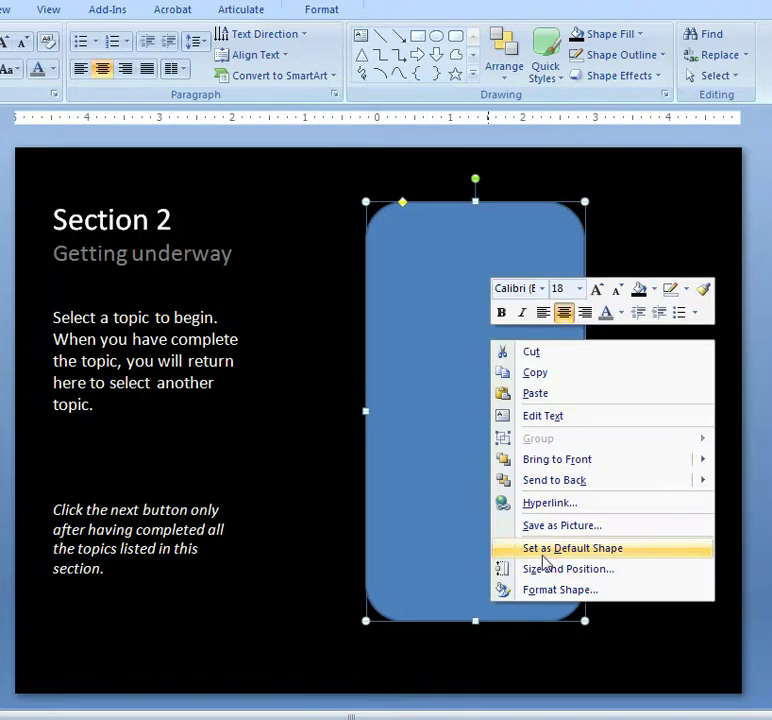
click(551, 591)
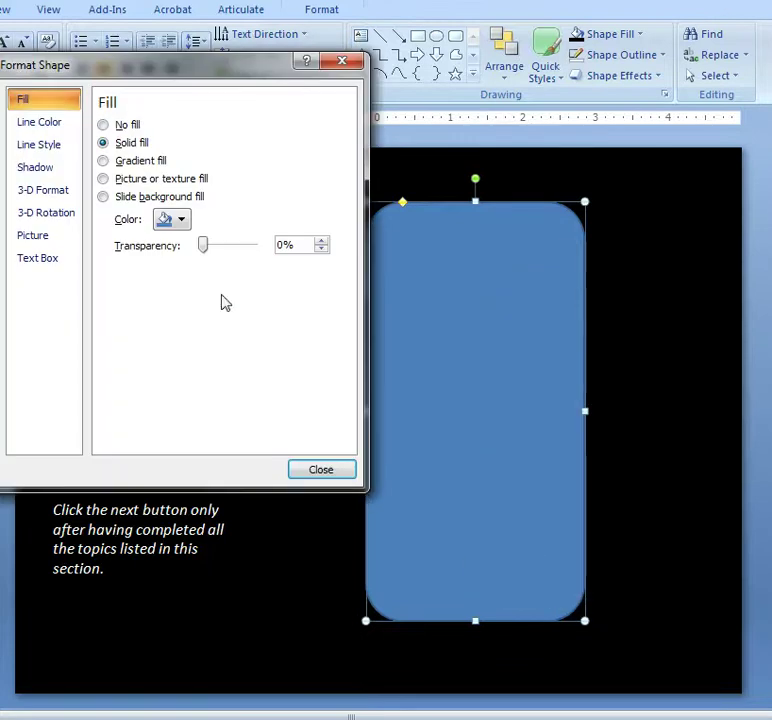
click(180, 220)
click(174, 258)
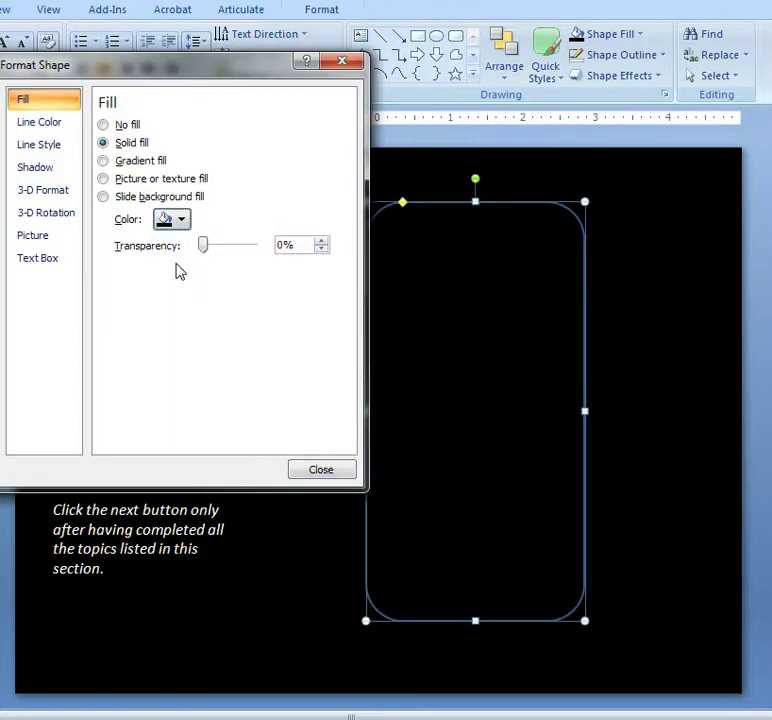
- Change the rounded rectangle's outline to a gradient line with the silver-gray preset colors
click(42, 125)
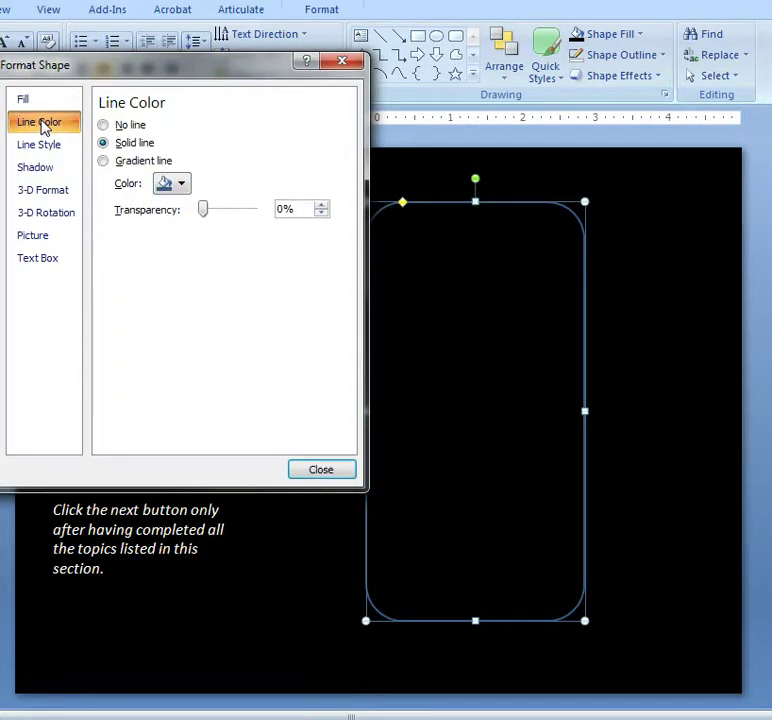
click(132, 163)
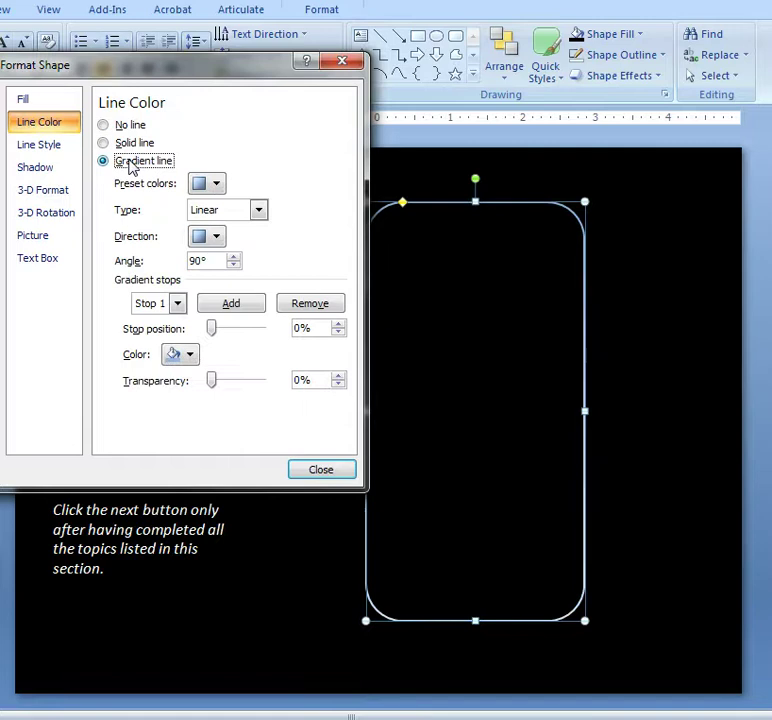
click(216, 184)
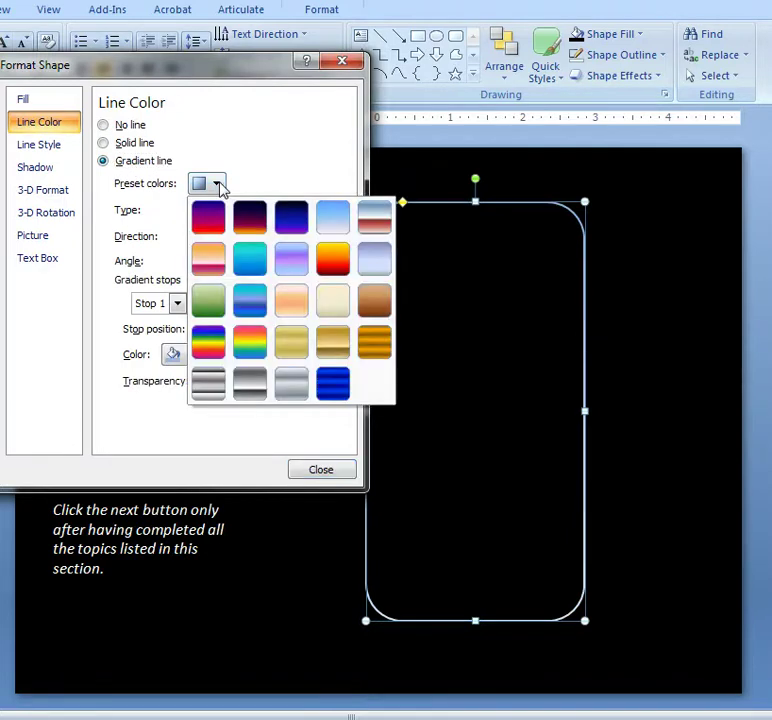
click(298, 388)
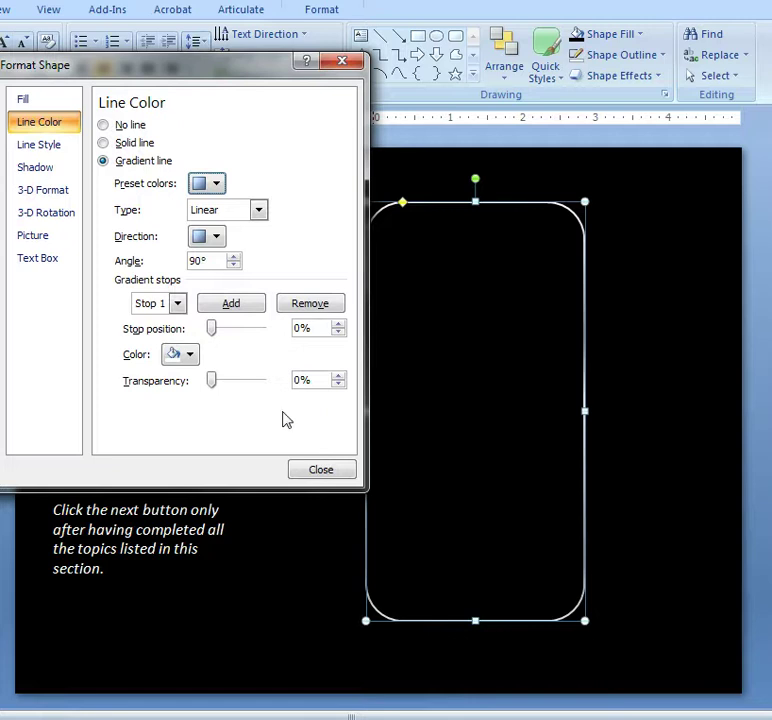
- Set the rounded rectangle's outline width to 6 pt
click(38, 145)
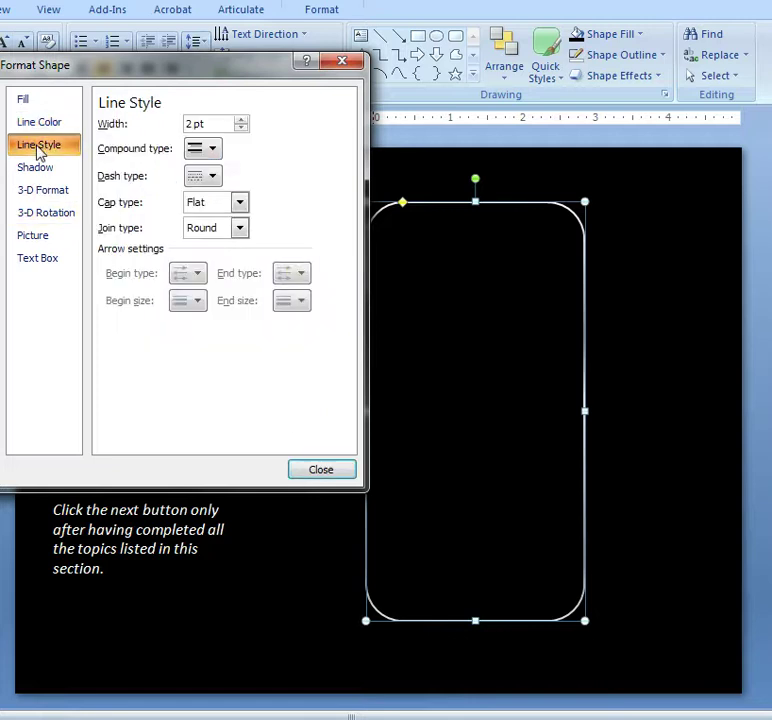
drag(233, 124, 150, 125)
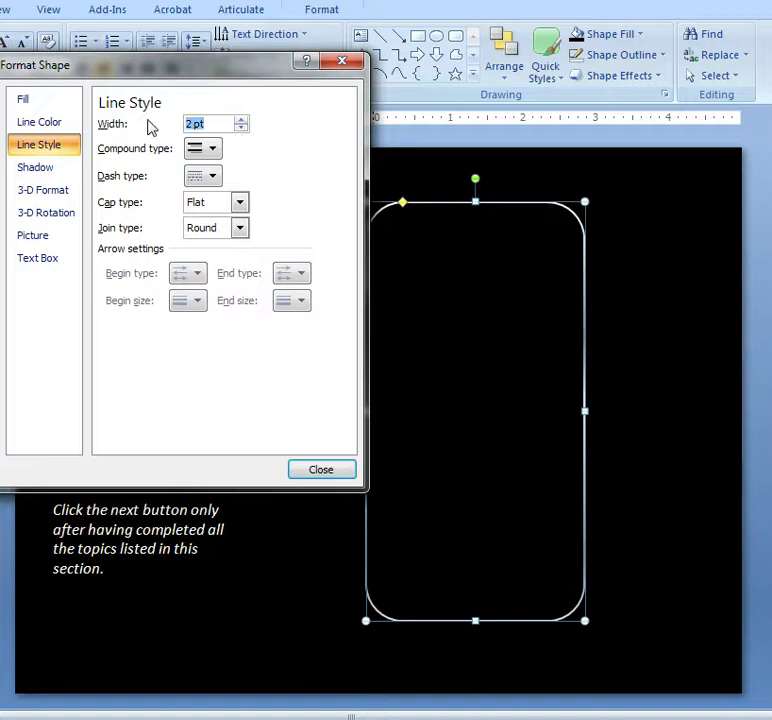
text(6)
click(321, 469)
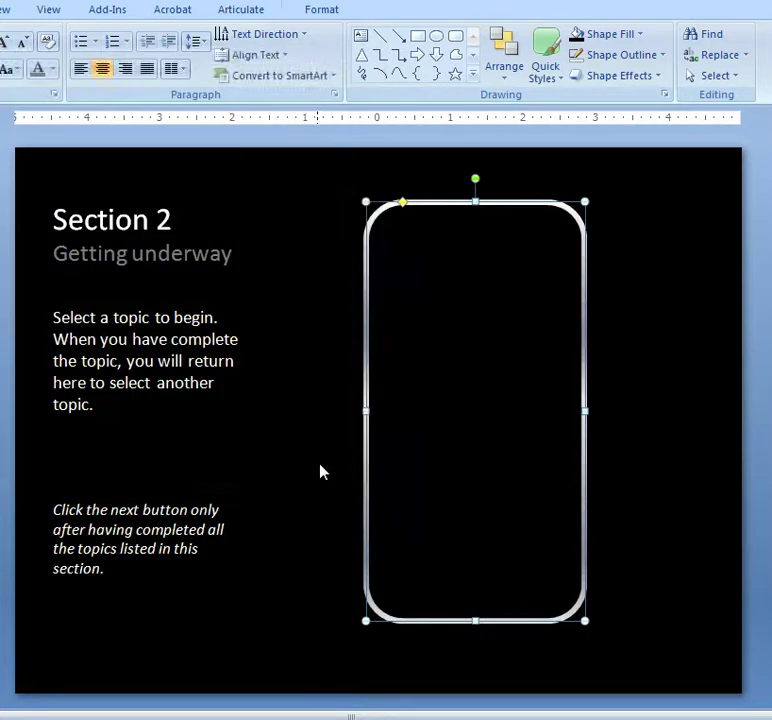
click(321, 471)
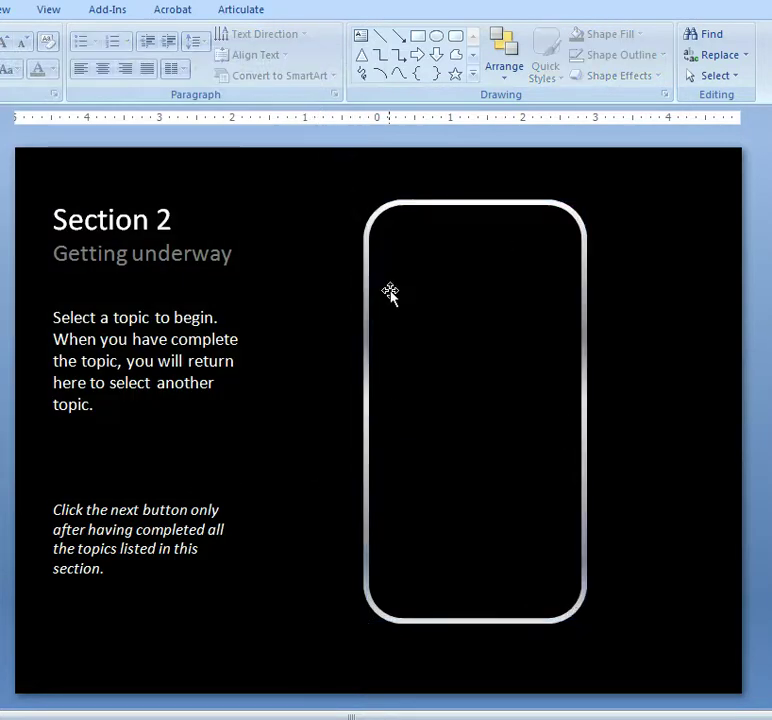
- Apply the second-smallest blue glow variation to the rounded rectangle
click(378, 210)
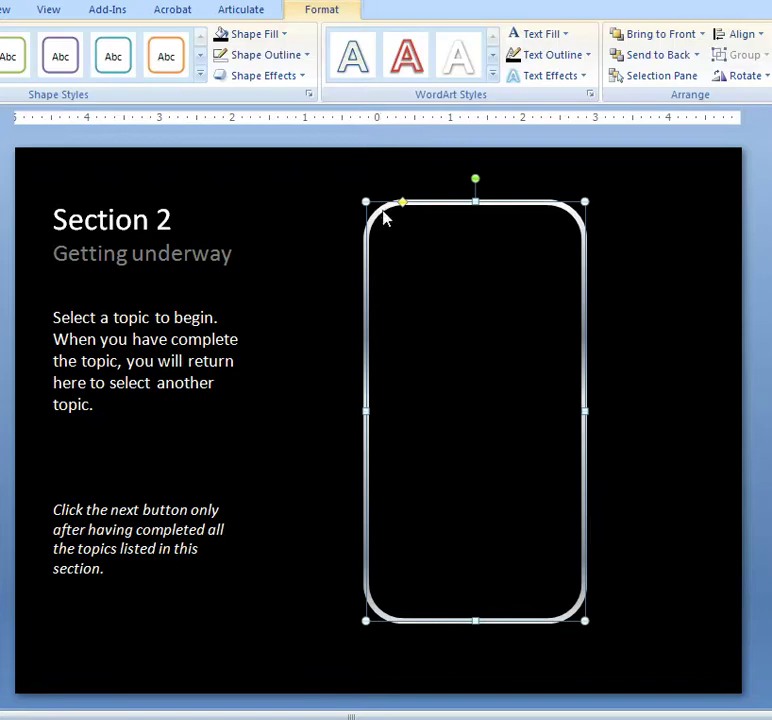
click(293, 80)
mouse_move(278, 240)
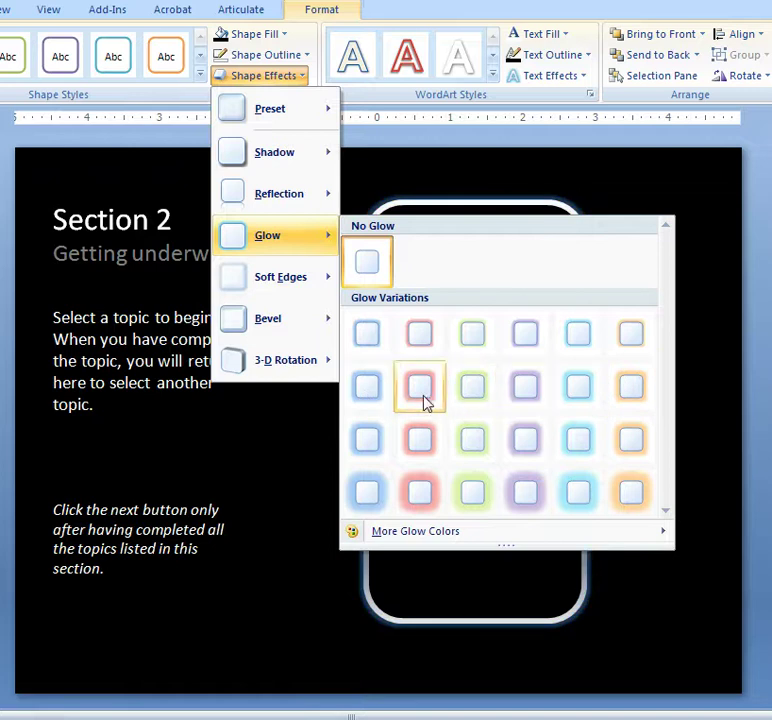
click(372, 395)
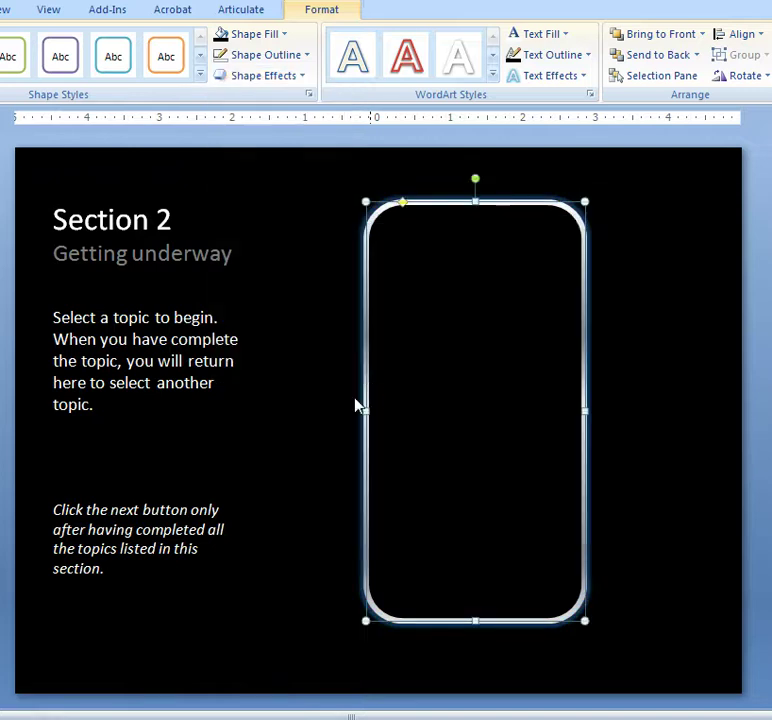
click(306, 411)
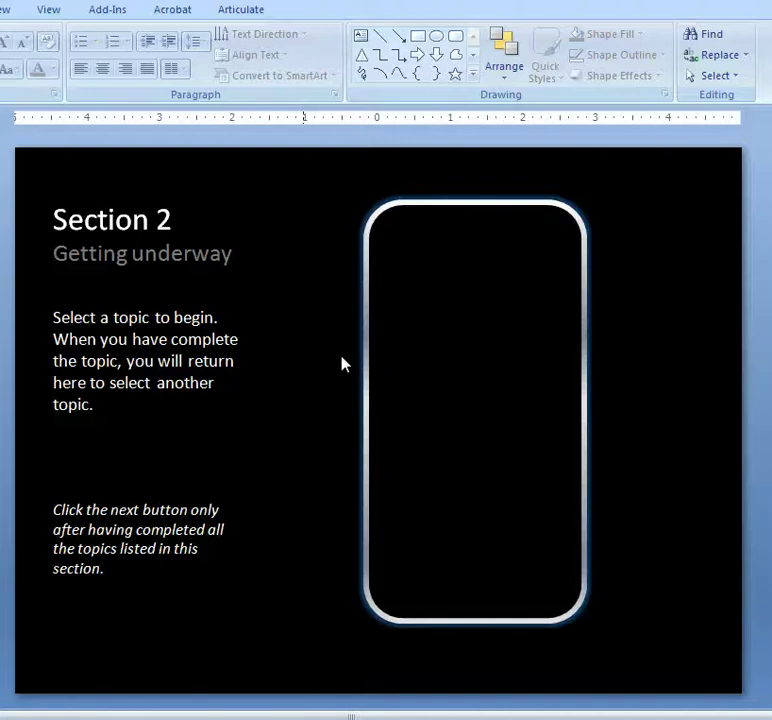
- Draw a plain rectangle inside the rounded frame and size it 3.9" high by 2.7" wide
click(417, 36)
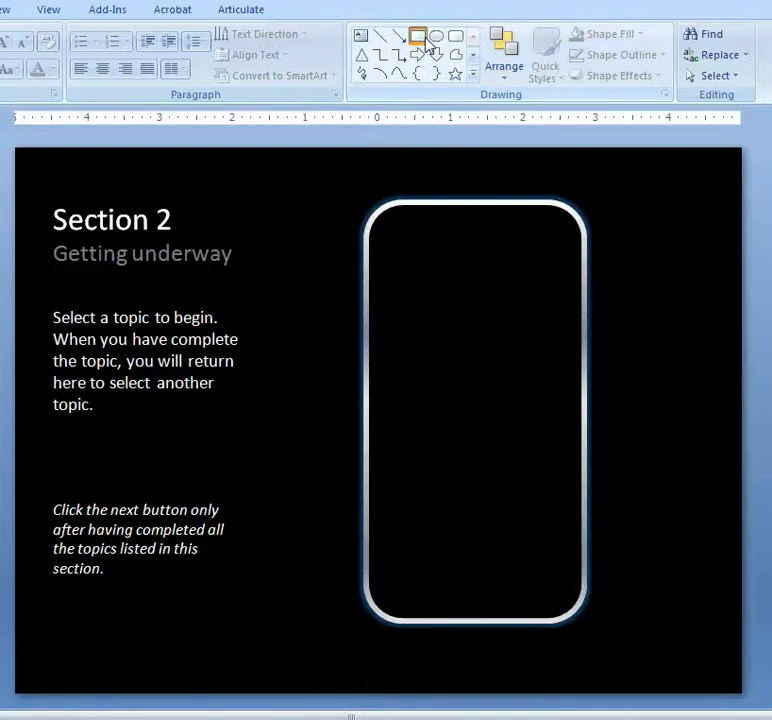
mouse_move(383, 238)
mouse_down()
mouse_move(481, 319)
mouse_move(537, 523)
mouse_up()
right_click(440, 417)
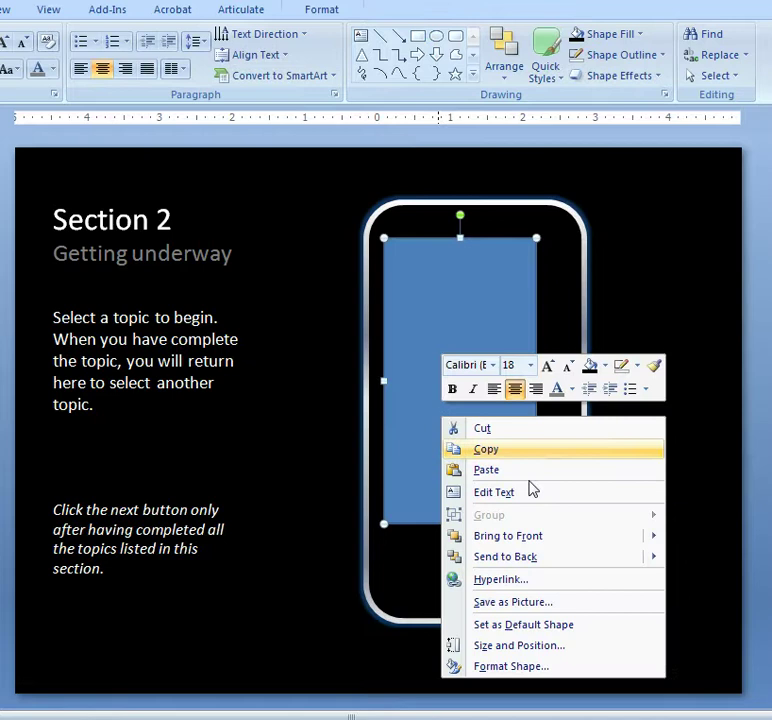
click(505, 645)
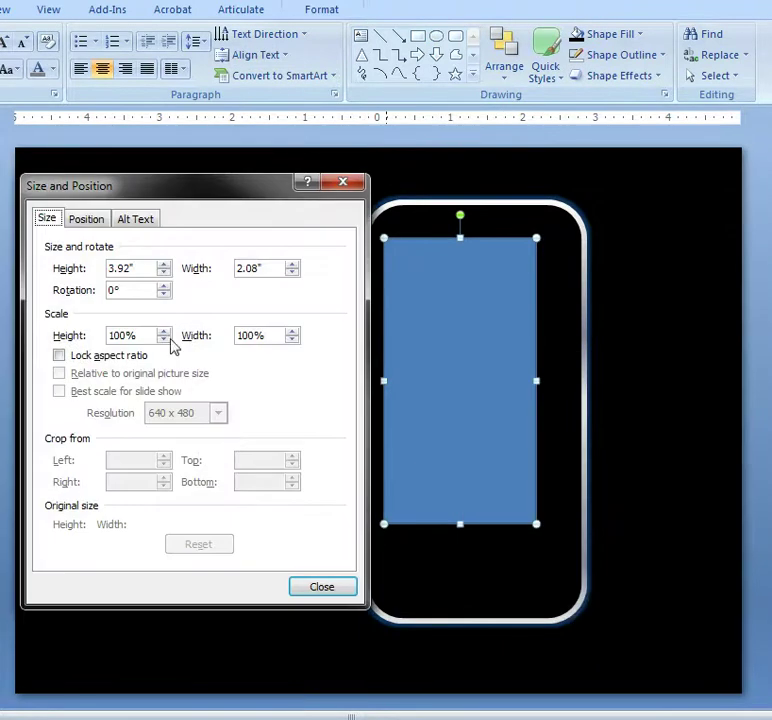
drag(139, 266, 100, 270)
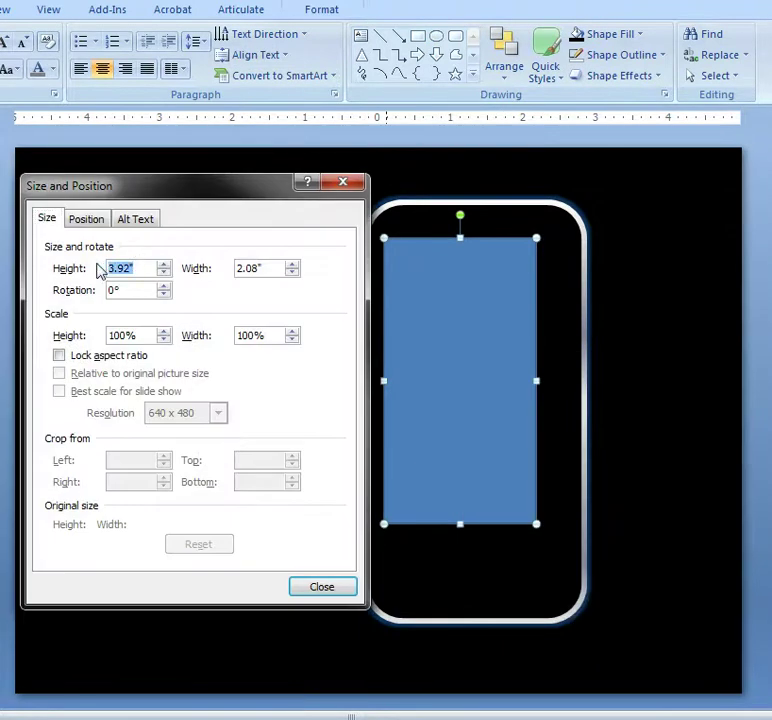
text(3.9)
key(Tab)
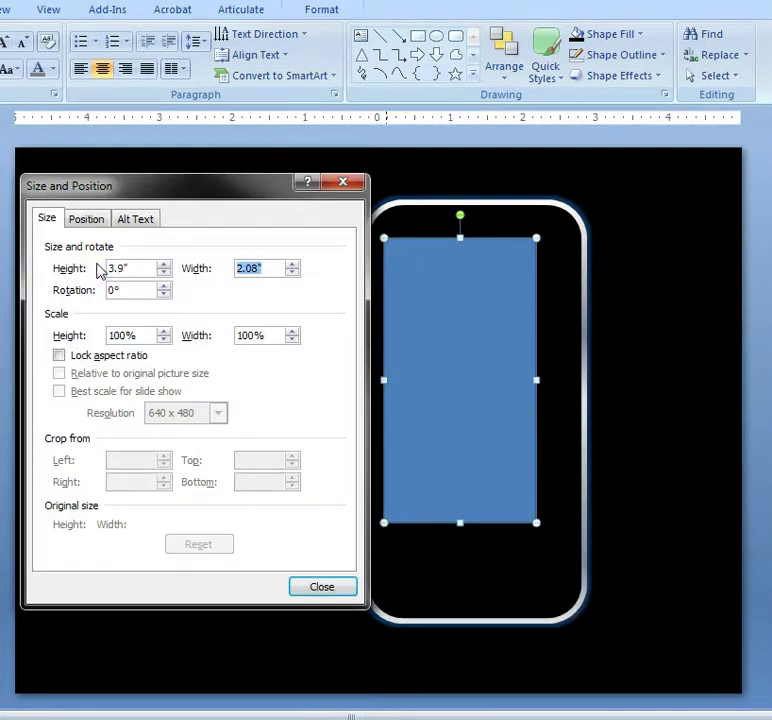
text(2.7)
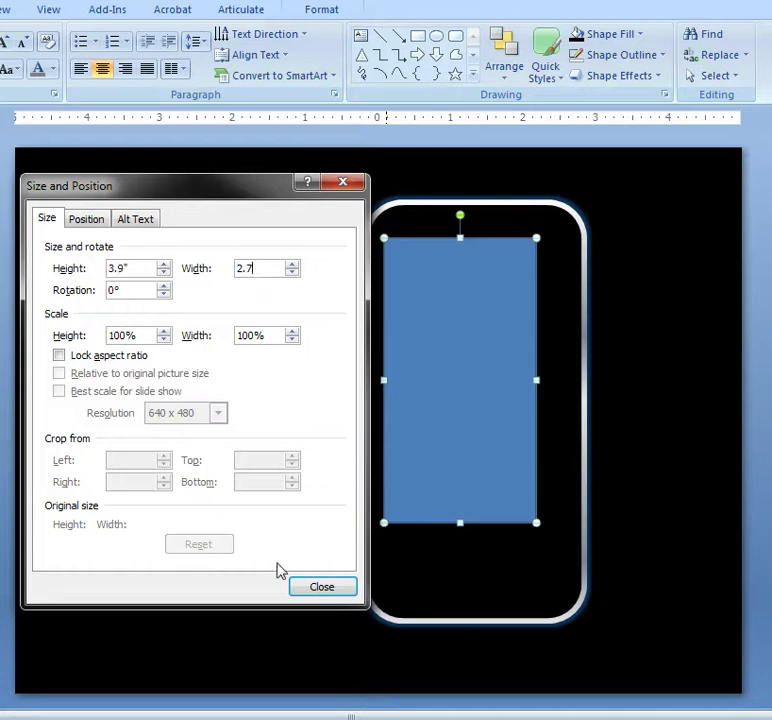
click(320, 587)
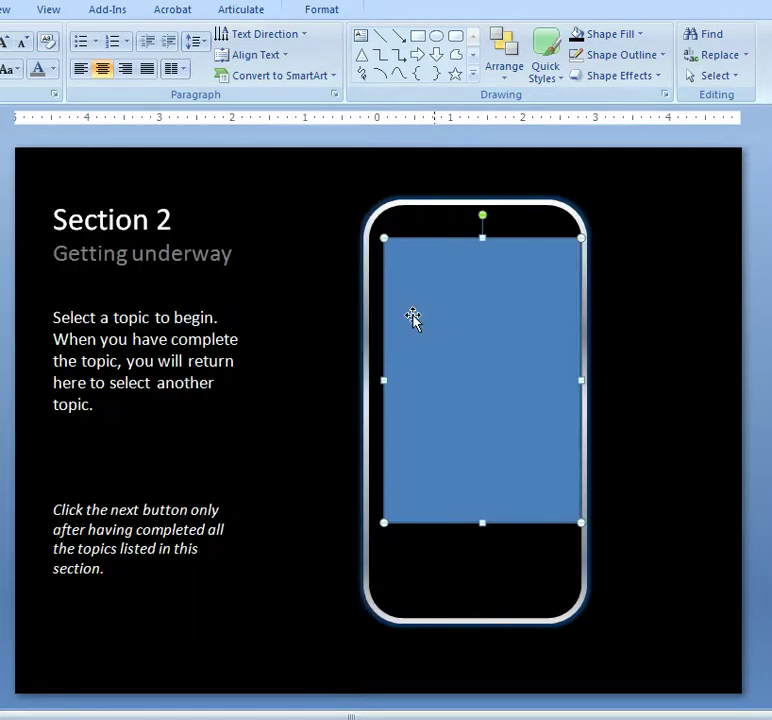
- Fill the inner rectangle with the snowy mountain picture at 60% transparency and remove its outline
right_click(435, 288)
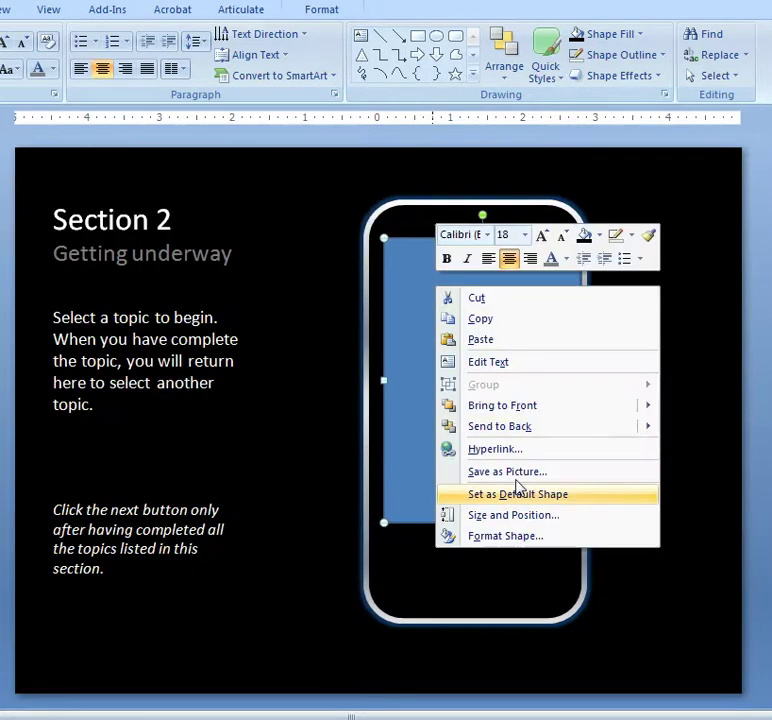
click(521, 539)
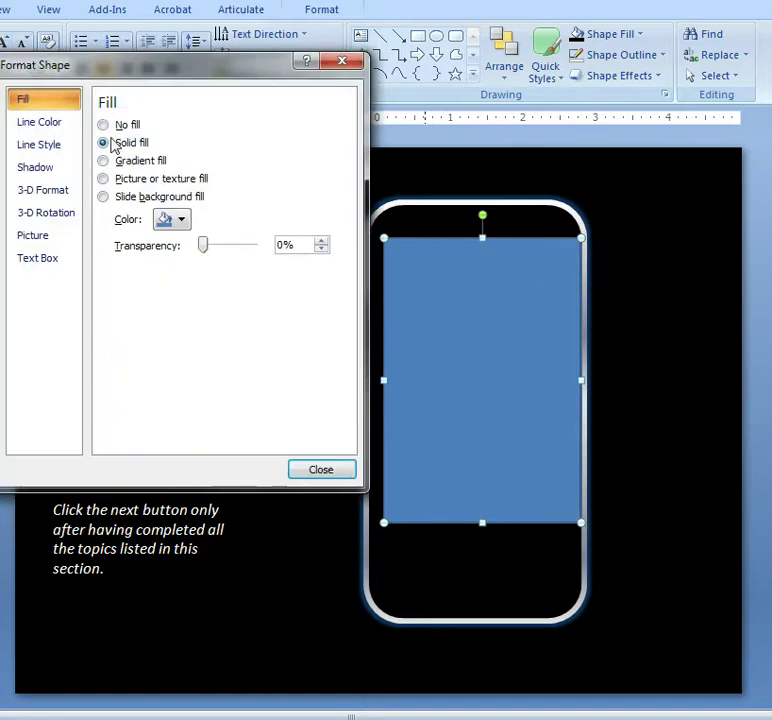
click(143, 180)
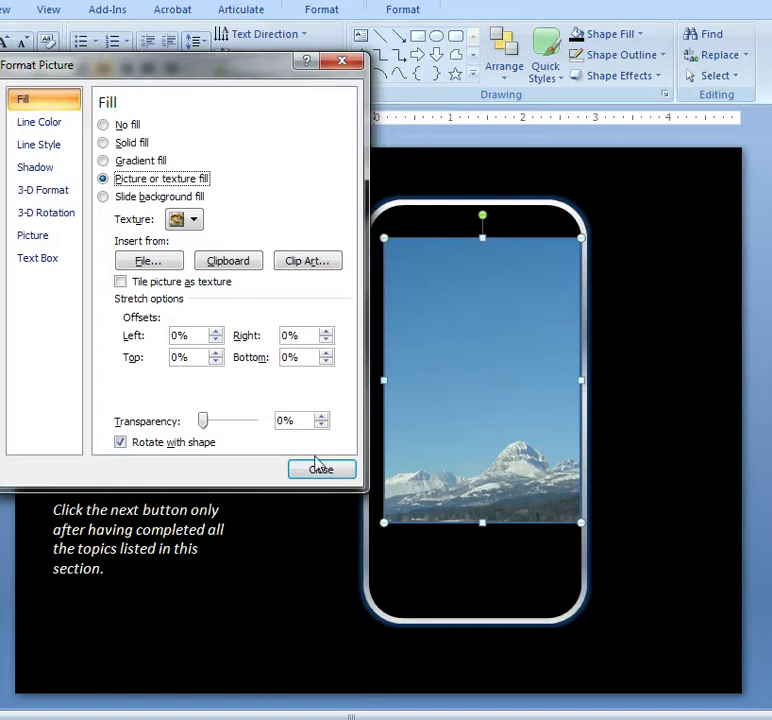
drag(305, 419, 238, 414)
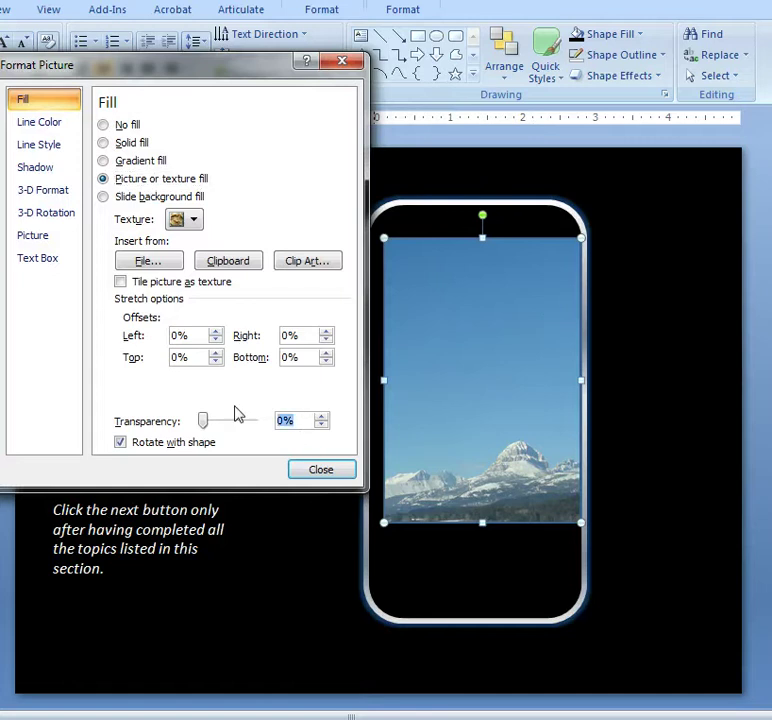
text(60)
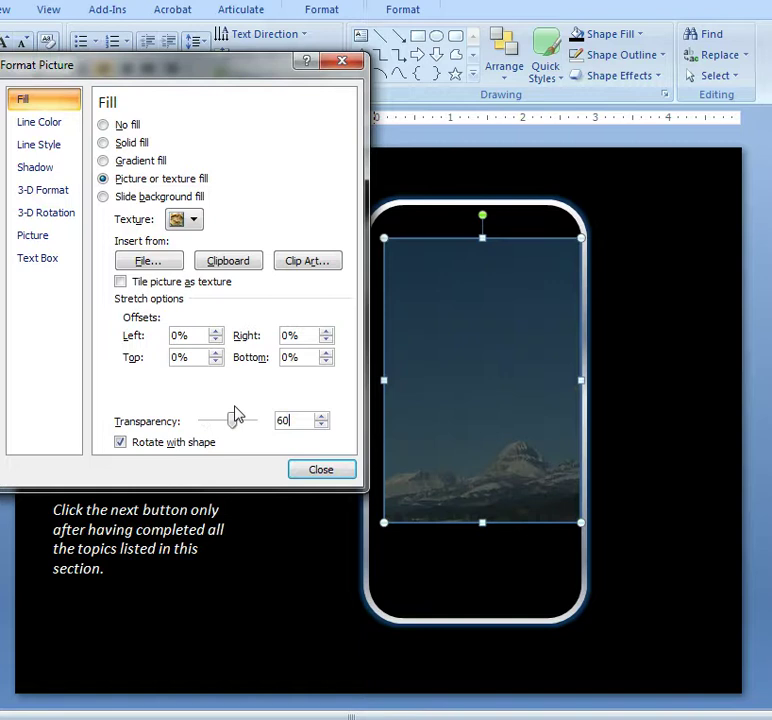
click(41, 124)
click(125, 128)
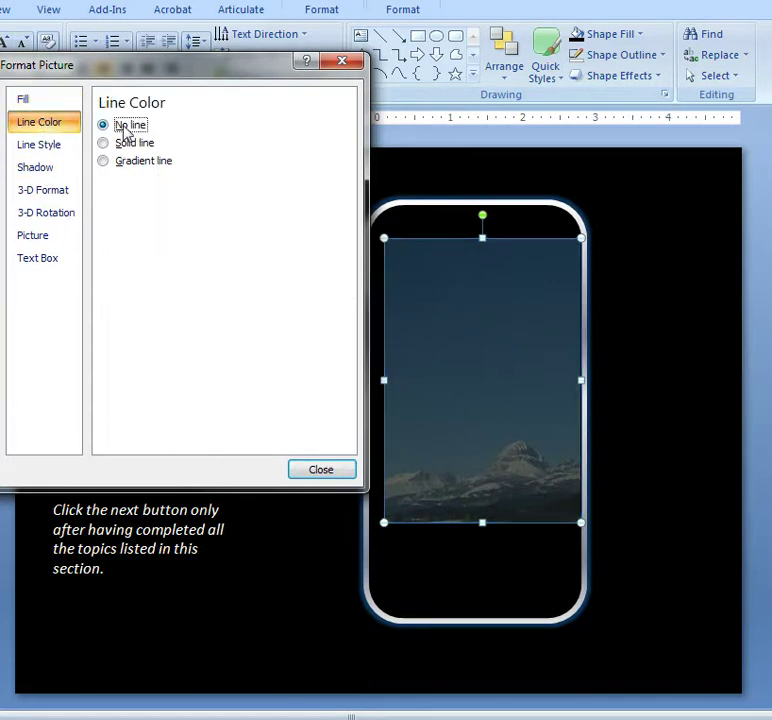
- Draw a rectangle about 0.75" high across the upper edge of the mountain picture and set its width to 2.75"
click(321, 470)
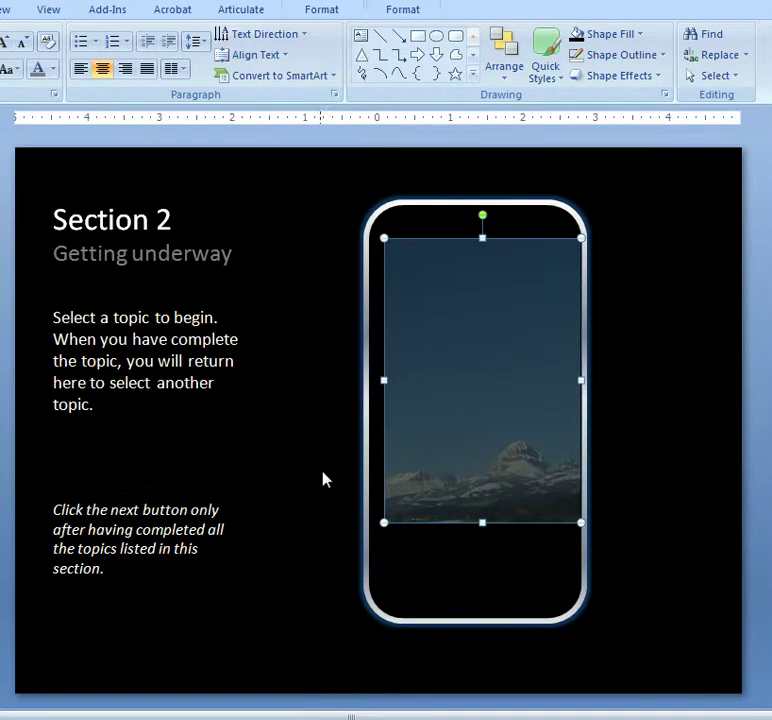
click(498, 191)
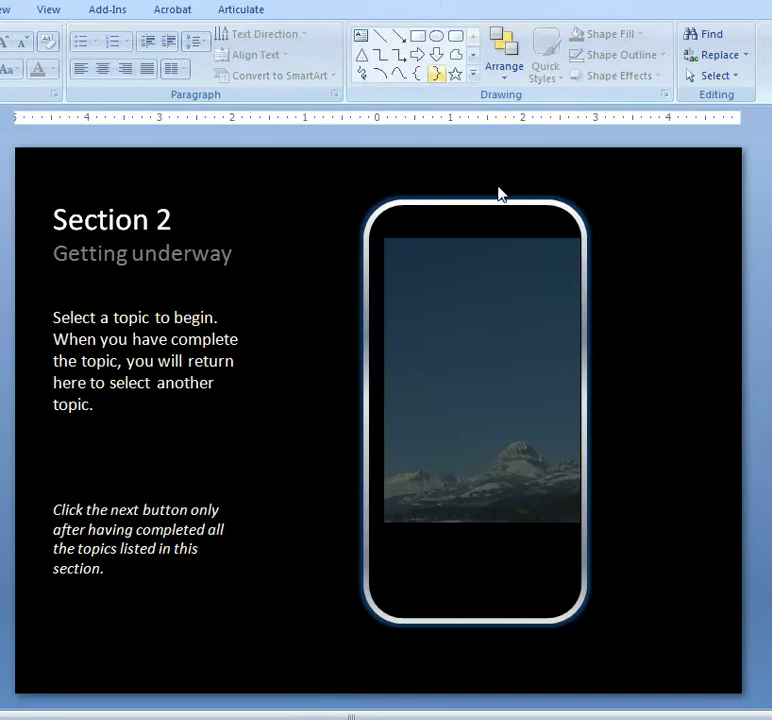
click(418, 35)
mouse_move(389, 237)
mouse_down()
mouse_move(498, 231)
mouse_move(584, 271)
mouse_move(585, 294)
mouse_up()
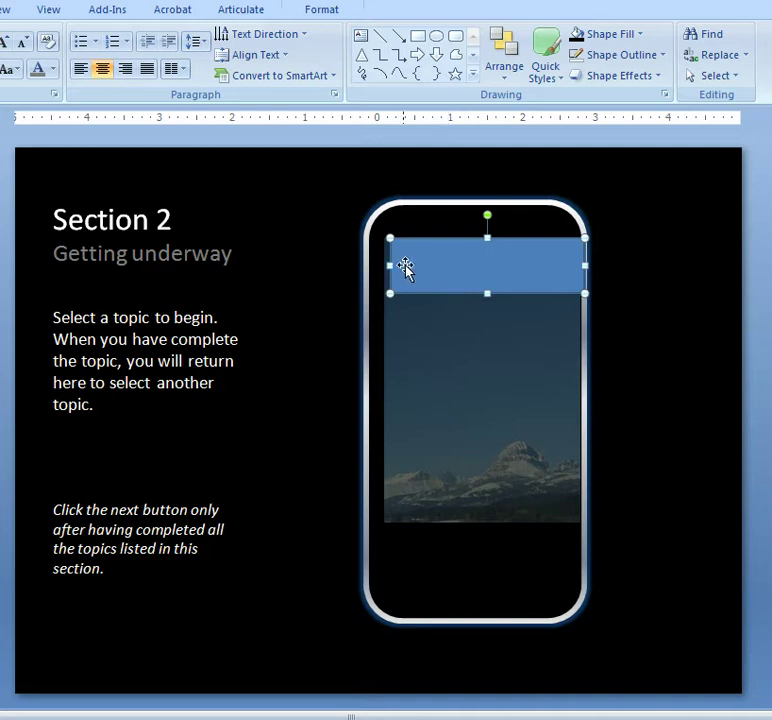
right_click(447, 263)
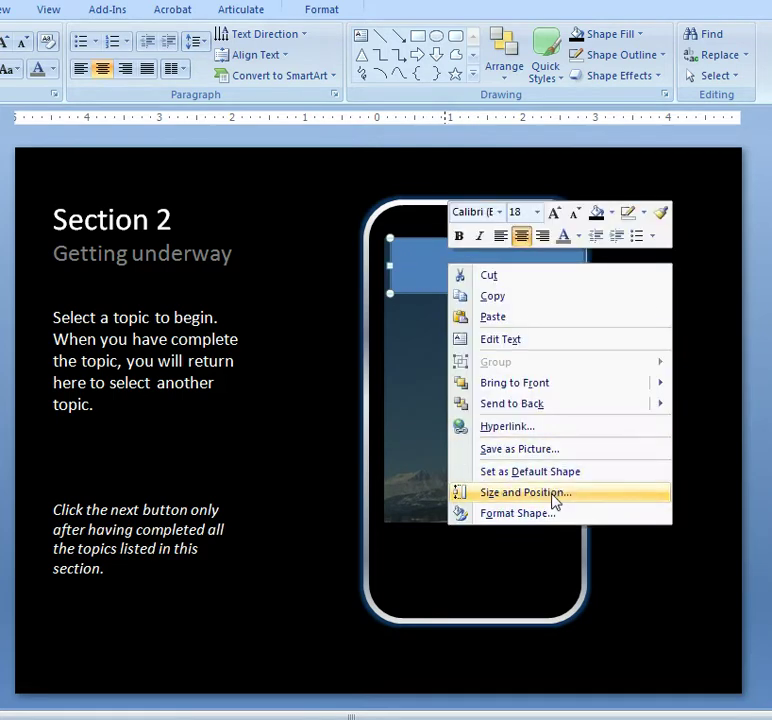
click(525, 492)
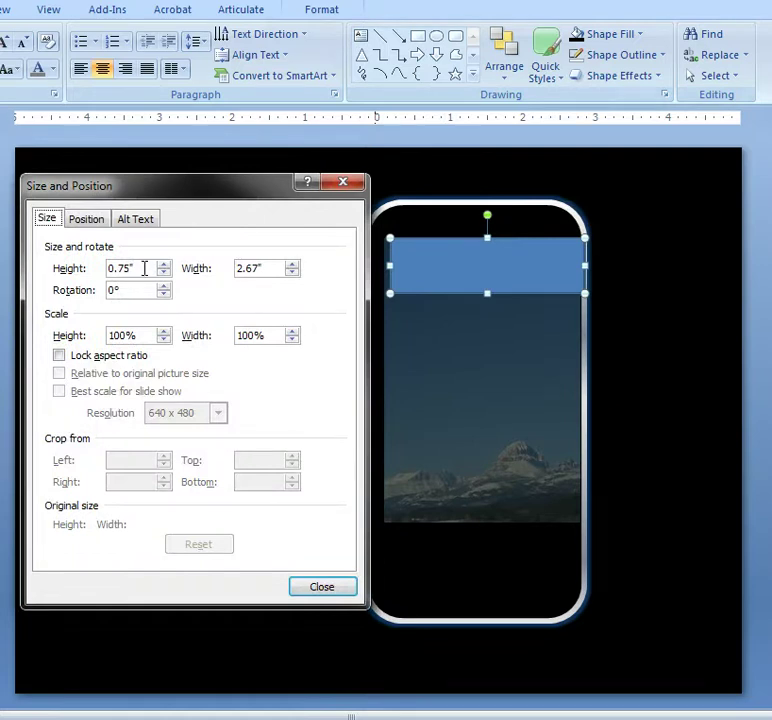
drag(267, 268, 228, 273)
text(2.)
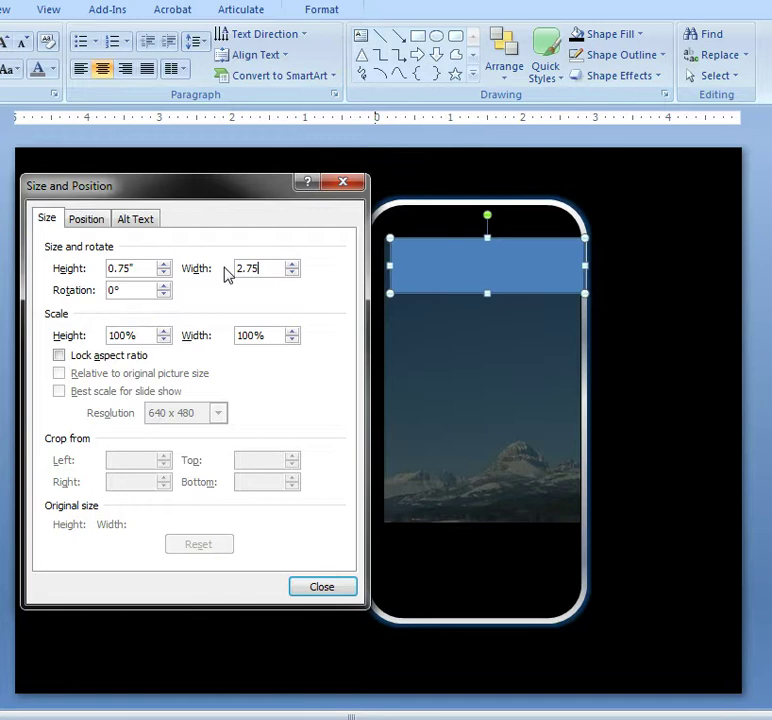
click(336, 589)
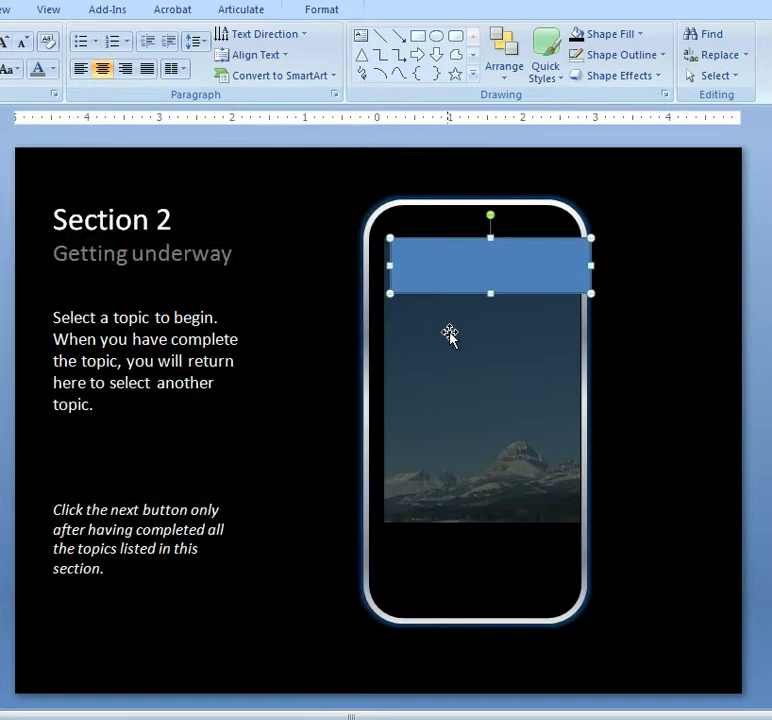
- Give the new rectangle a solid dark grey fill from the black theme shades at 55% transparency and remove its outline
right_click(442, 265)
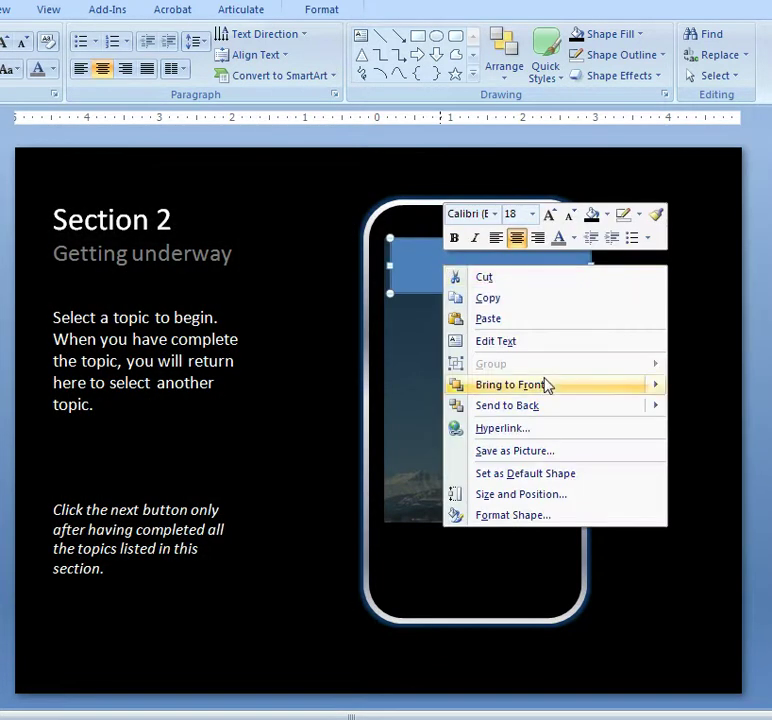
mouse_move(546, 385)
click(515, 514)
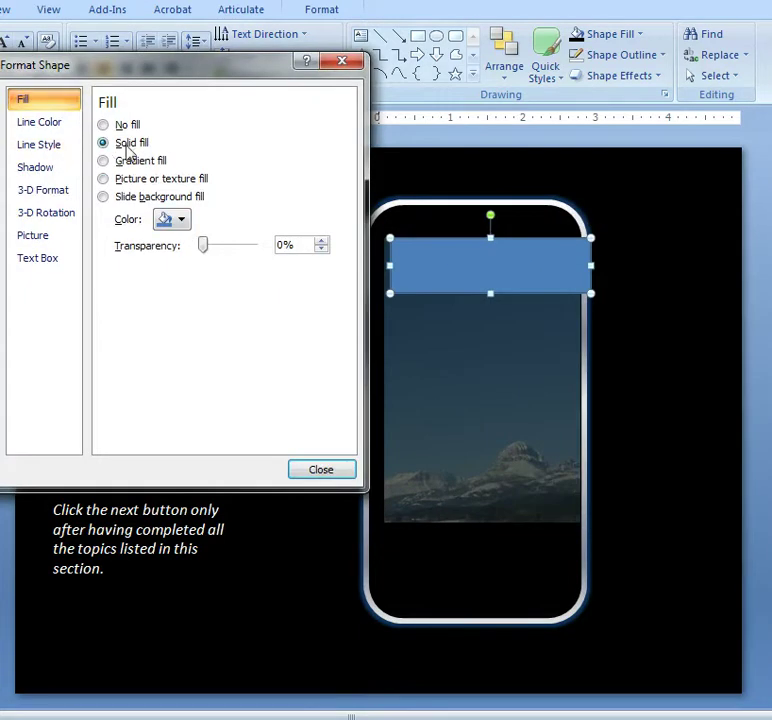
click(177, 220)
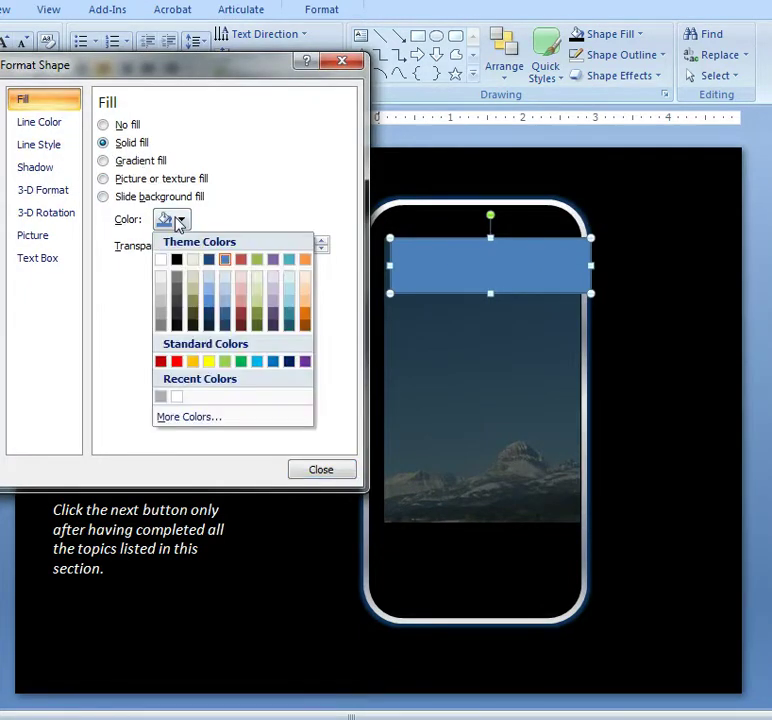
click(177, 316)
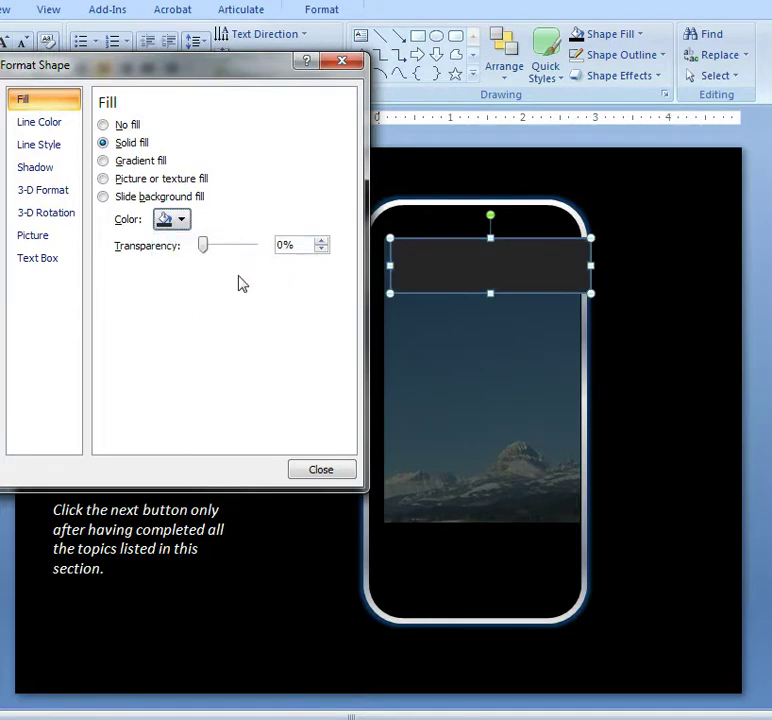
drag(292, 244, 258, 242)
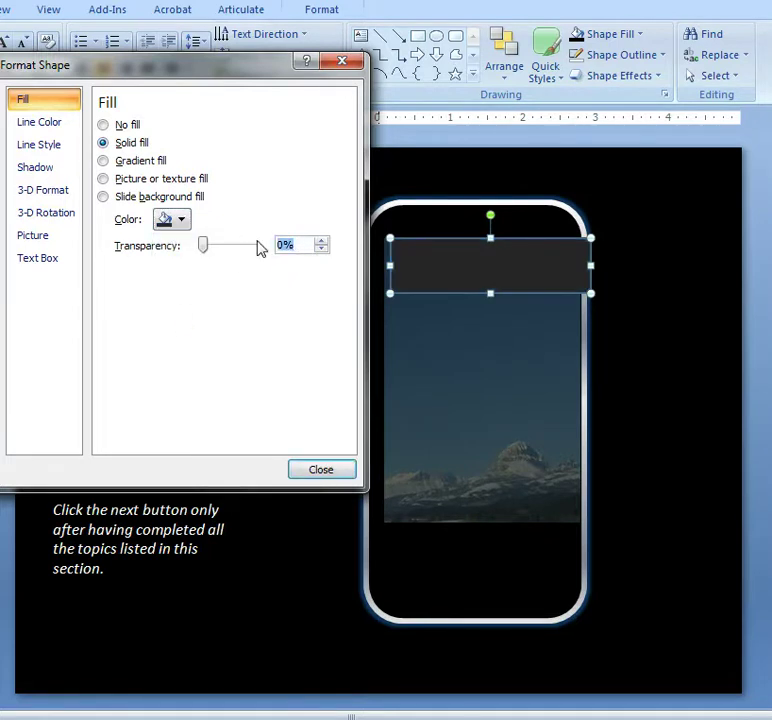
text(55)
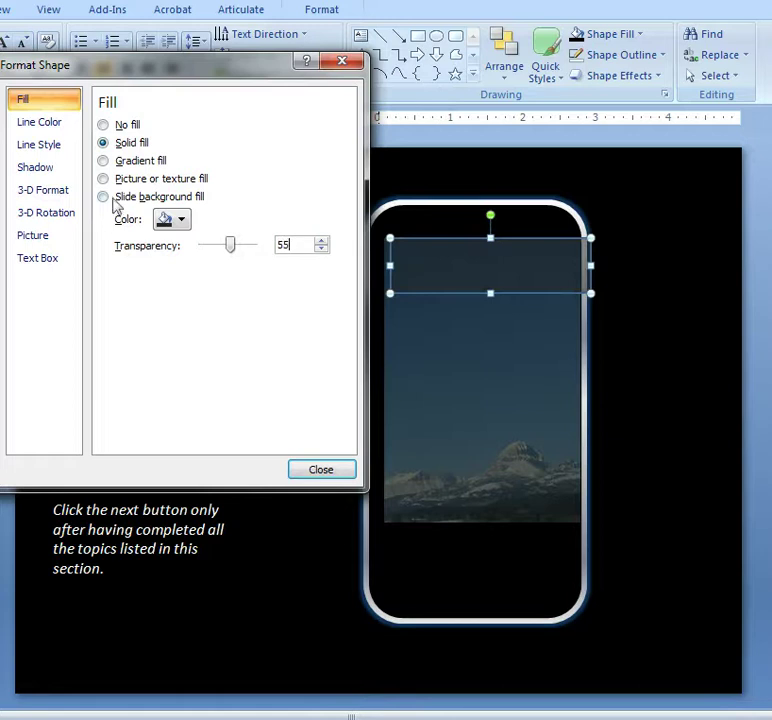
click(42, 125)
click(129, 126)
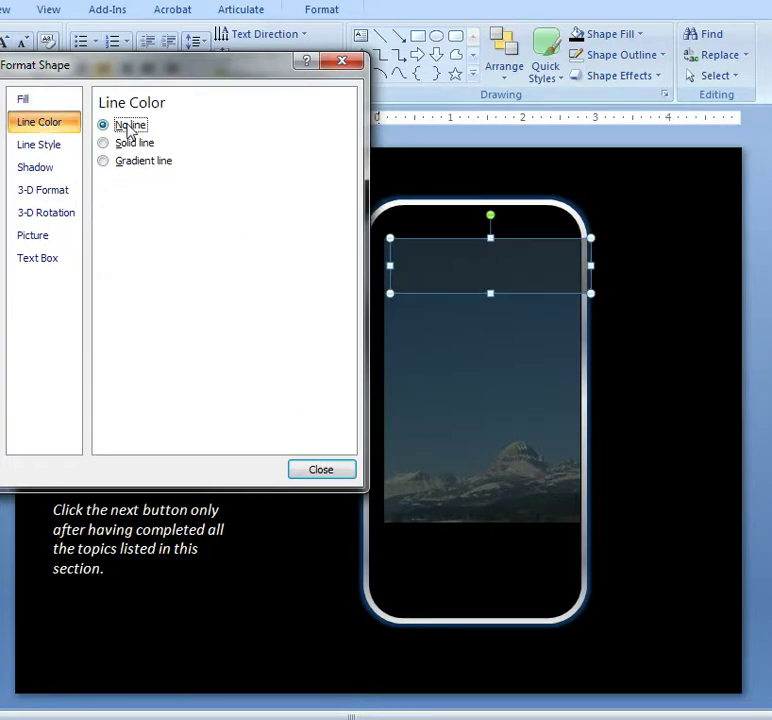
click(319, 471)
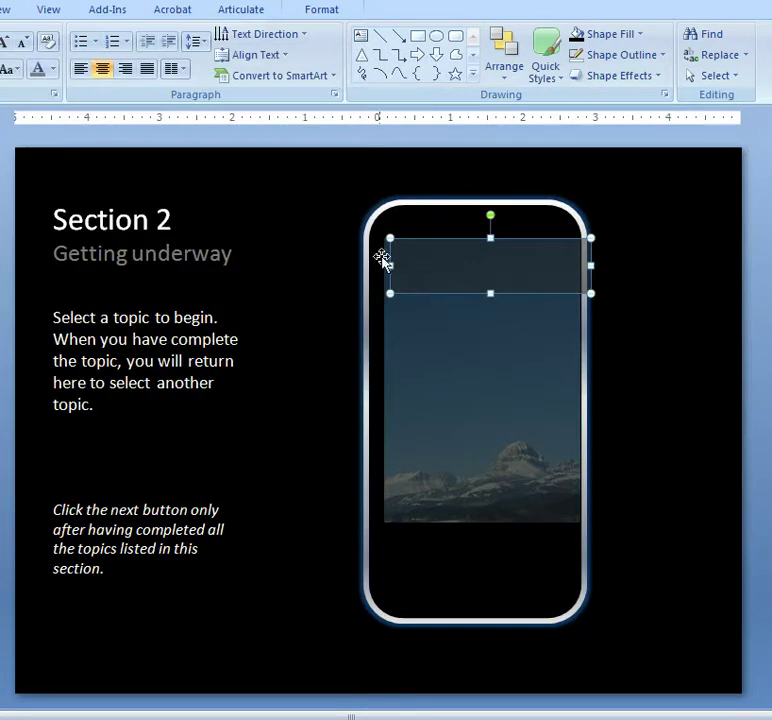
- Apply a beveled preset shape effect to the dark bar and nudge it left to line up with the picture's left edge
double_click(445, 277)
click(296, 77)
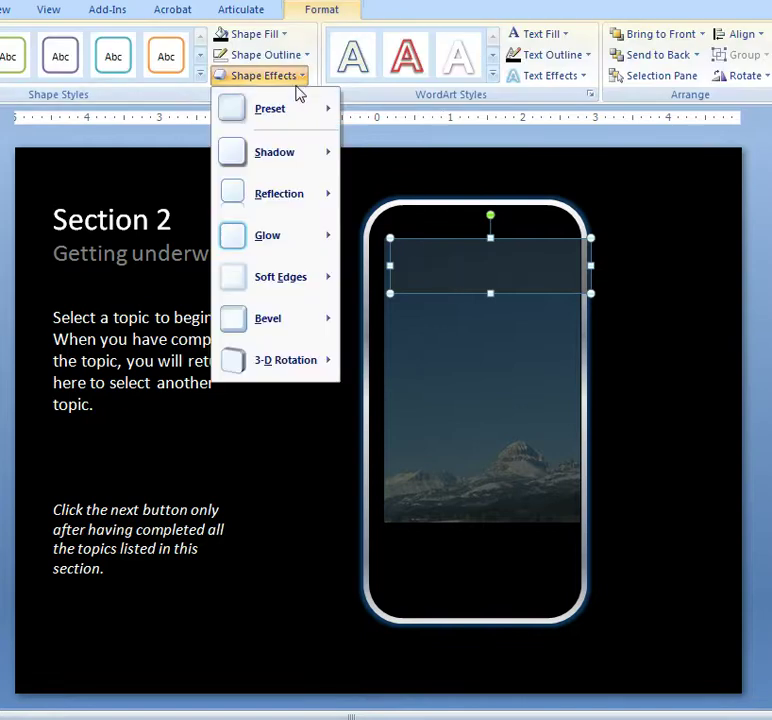
mouse_move(298, 114)
click(422, 220)
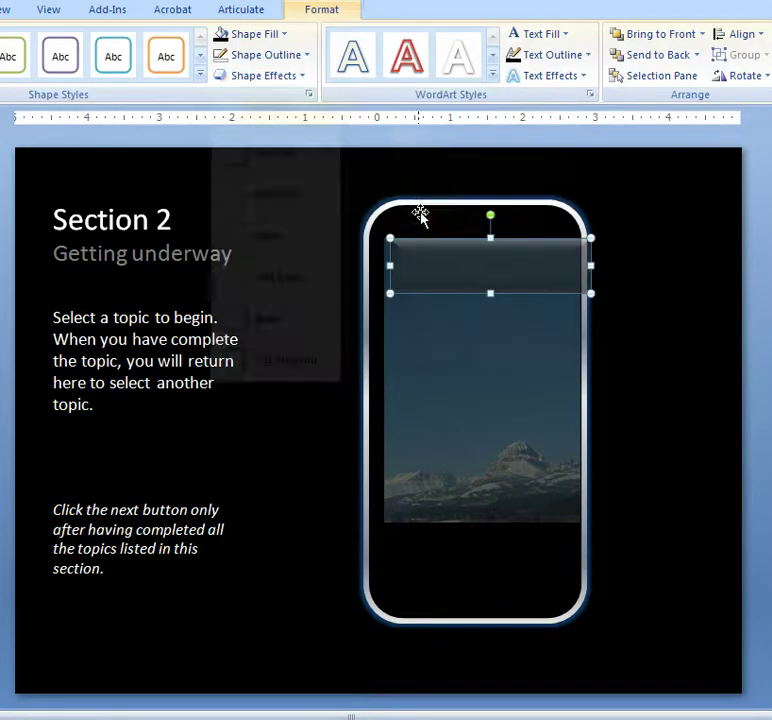
key(Left)
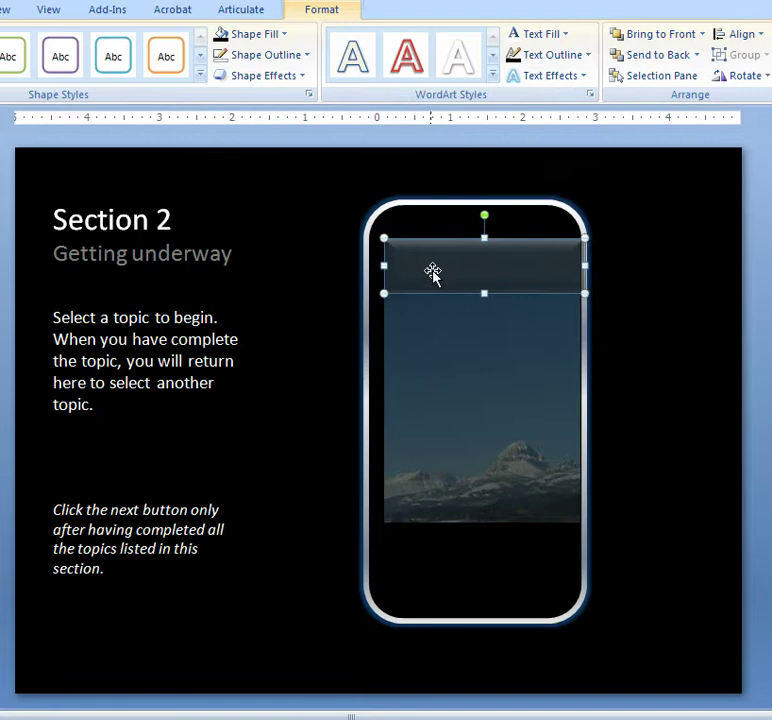
- Duplicate the dark bar onto the lower edge of the mountain picture and group both bars with the picture
key(ctrl+d)
drag(450, 277, 438, 495)
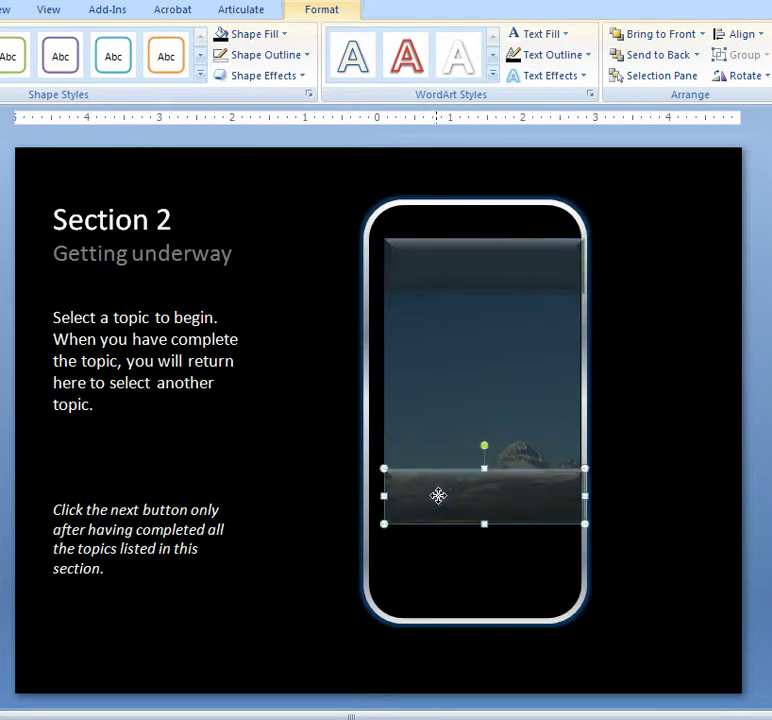
shift+click(442, 376)
shift+click(442, 262)
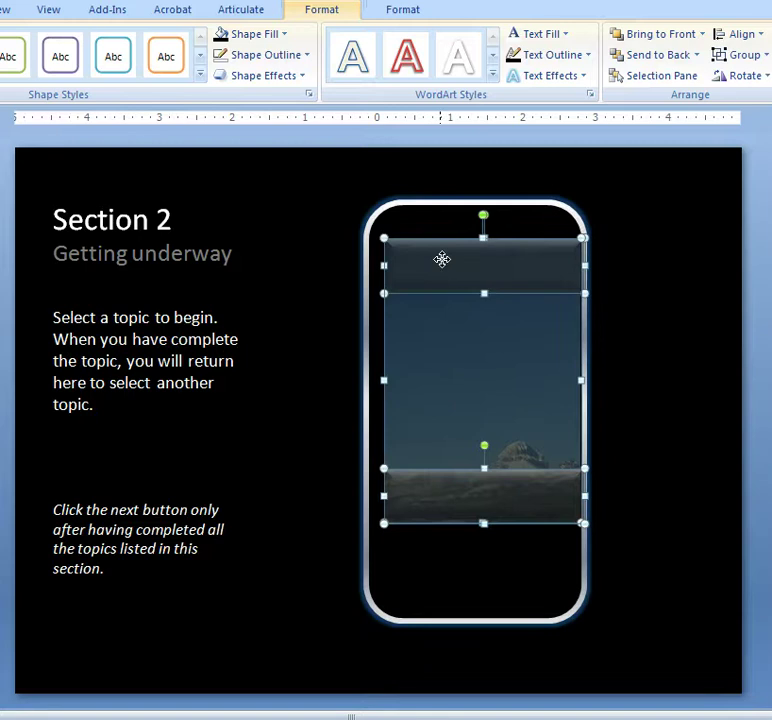
right_click(442, 260)
mouse_move(526, 339)
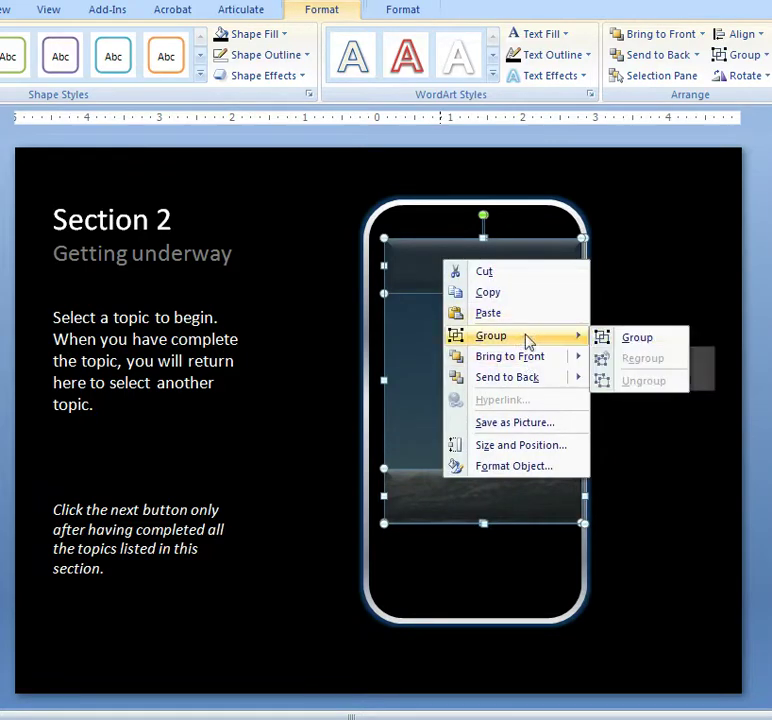
click(630, 340)
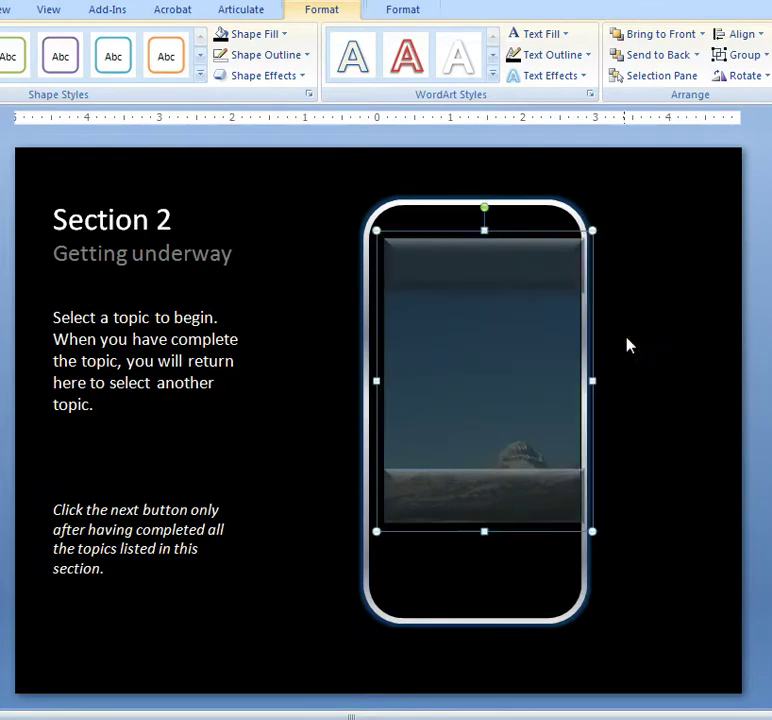
- Align the grouped screen with the rounded phone frame by their horizontal centers and vertical middles
shift+click(376, 592)
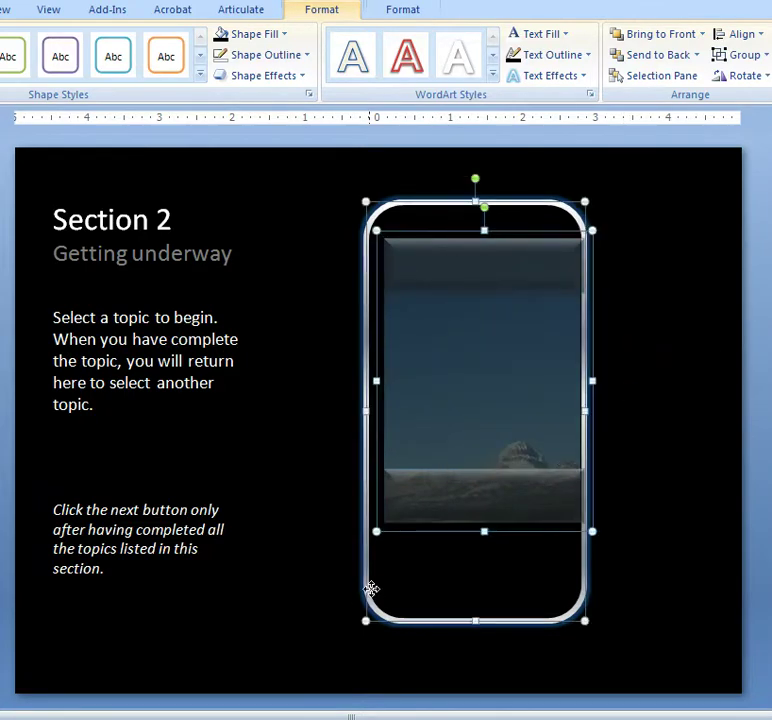
click(758, 36)
click(760, 78)
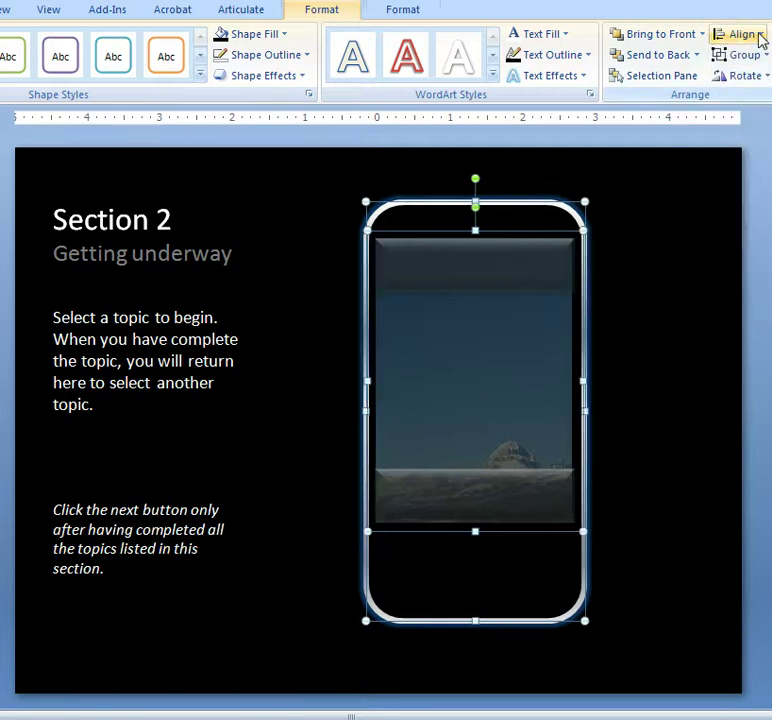
click(758, 36)
click(753, 141)
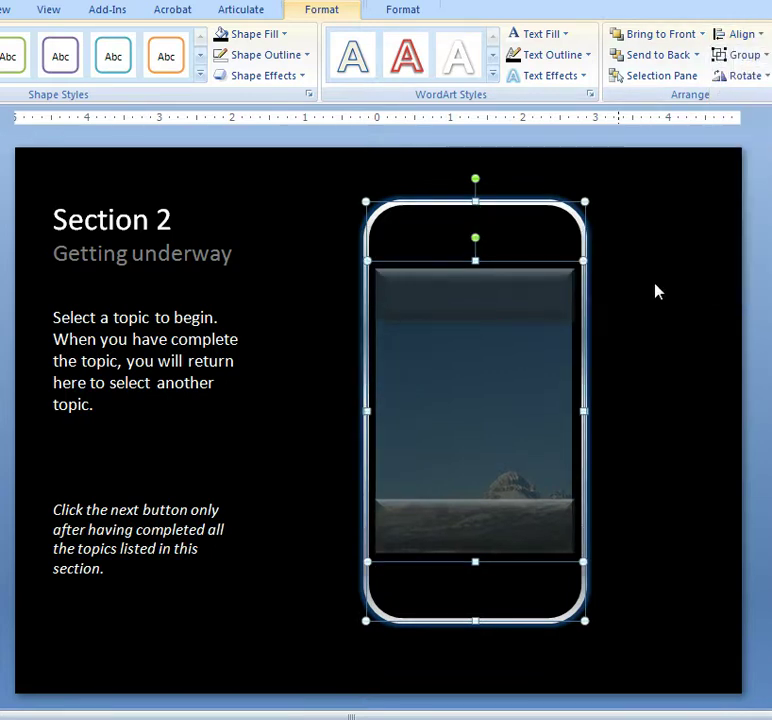
click(657, 291)
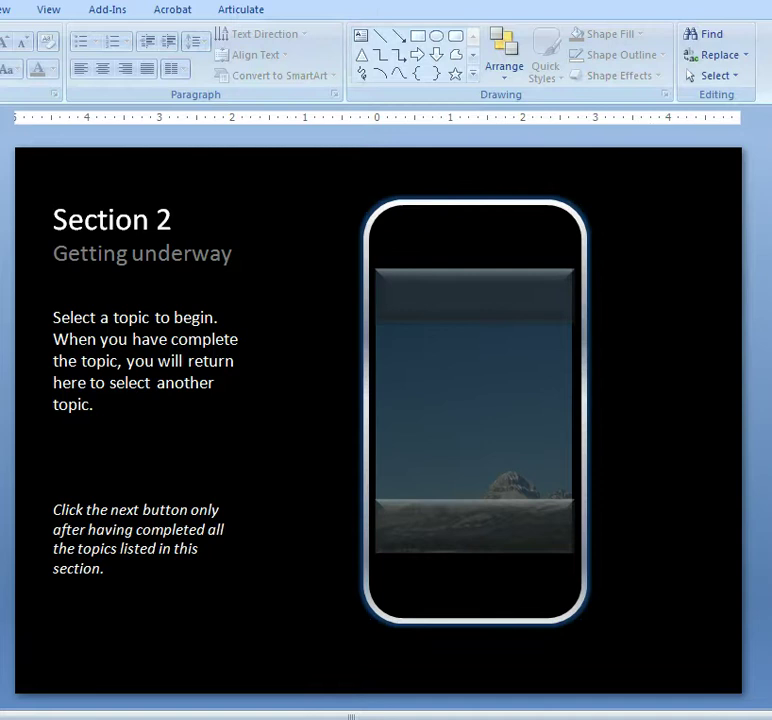
- Bring the off-slide group of clock and four topic icons to the front and position it on the phone screen below the bar's upper edge
click(3, 374)
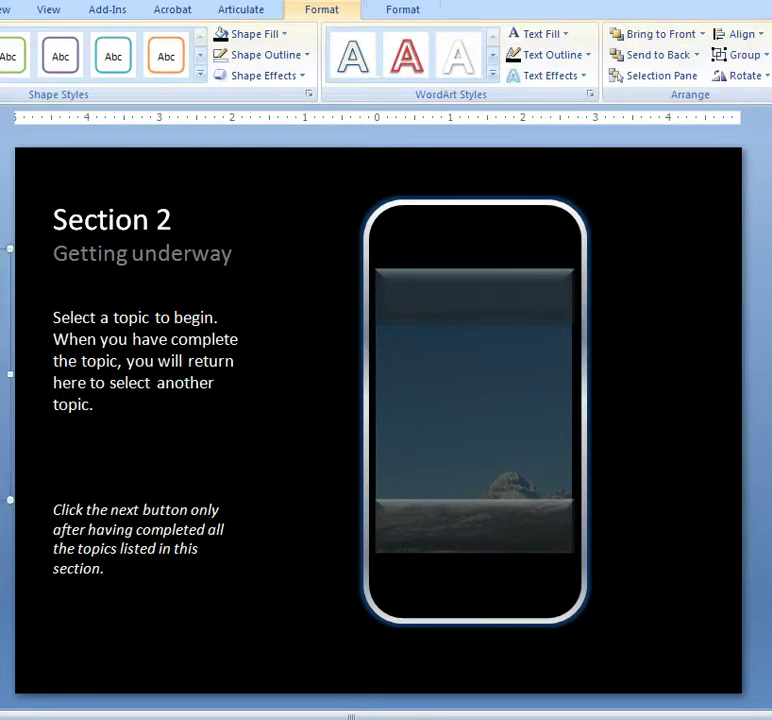
drag(2, 268, 296, 307)
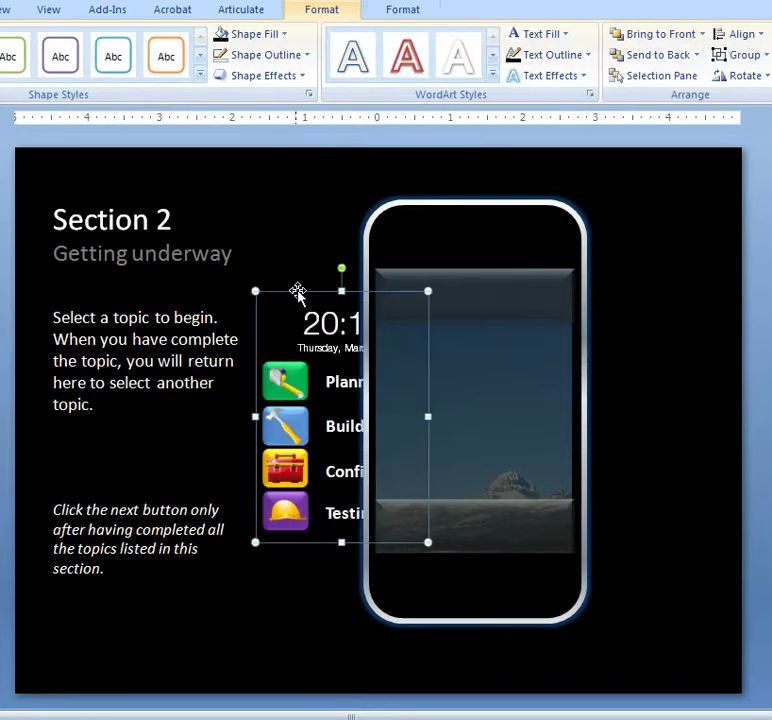
right_click(298, 291)
mouse_move(390, 392)
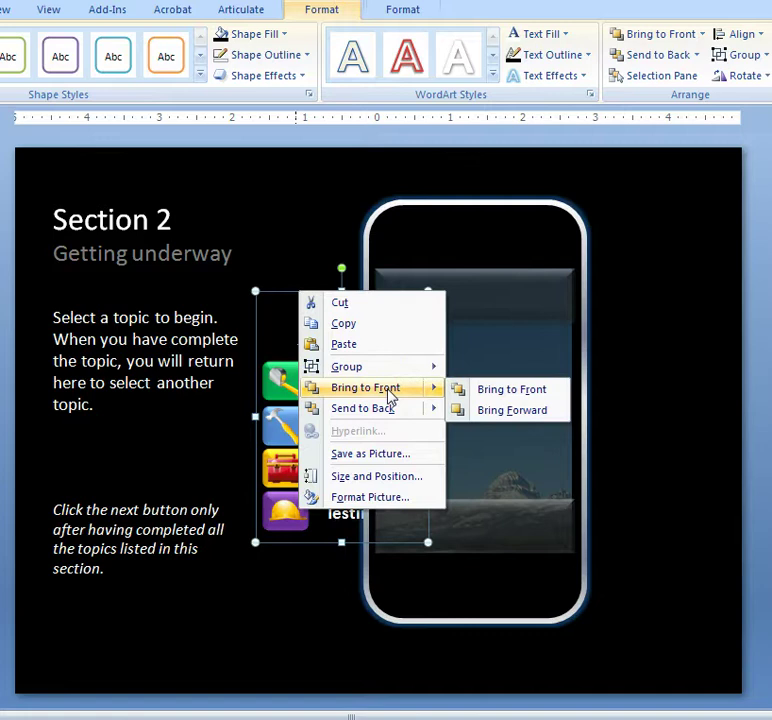
click(500, 395)
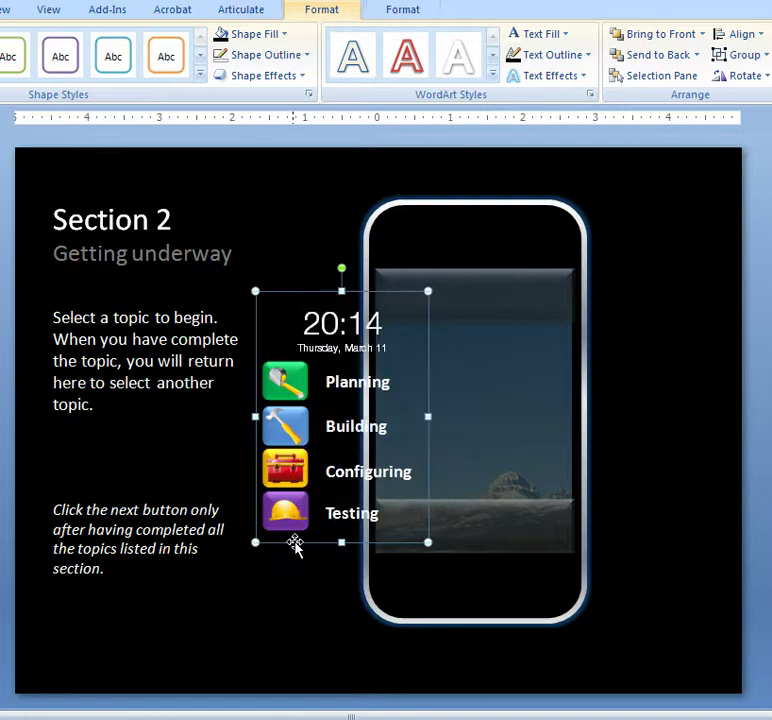
drag(296, 546, 430, 516)
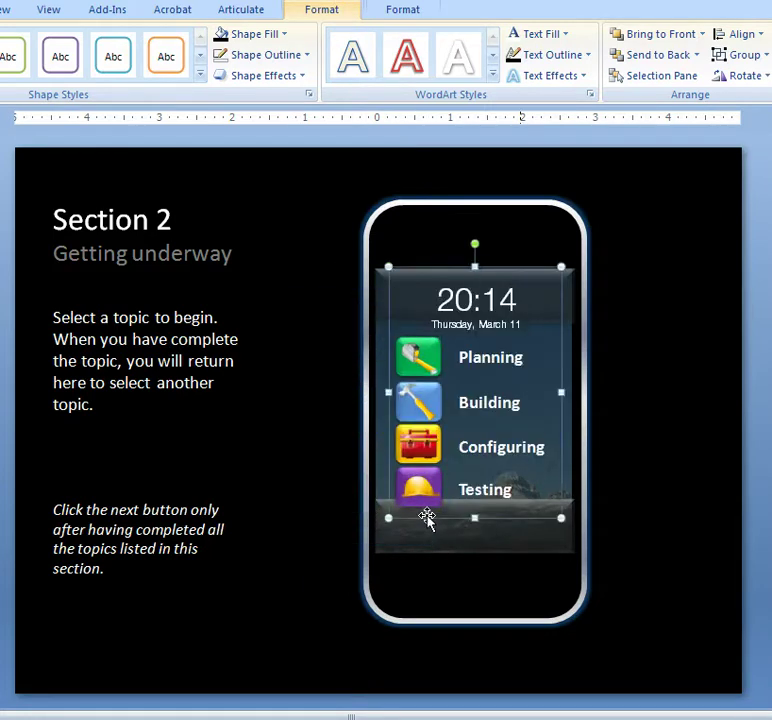
key(Up)
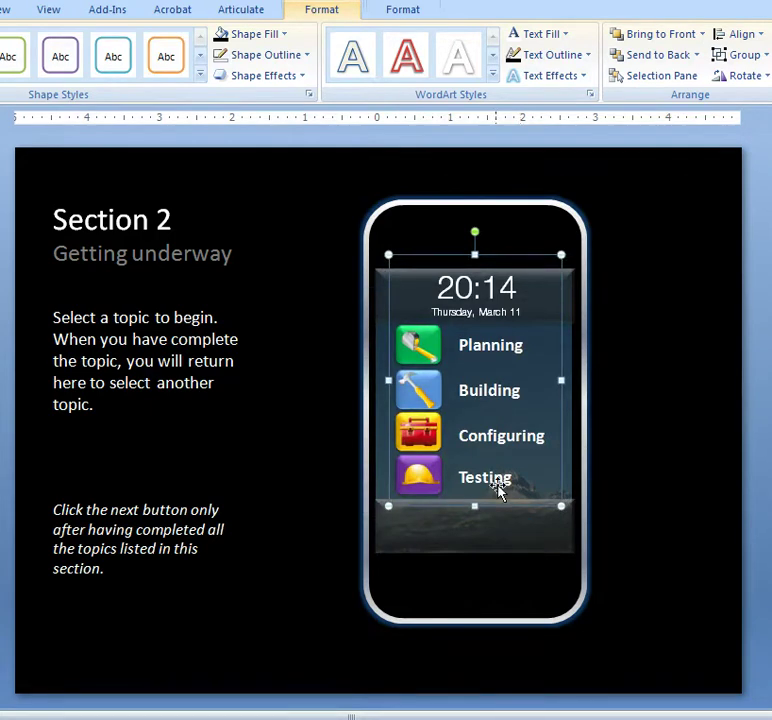
- Move the off-slide group of speaker, next slider and home button onto the slide over the phone's edge and bring it to the front
click(771, 541)
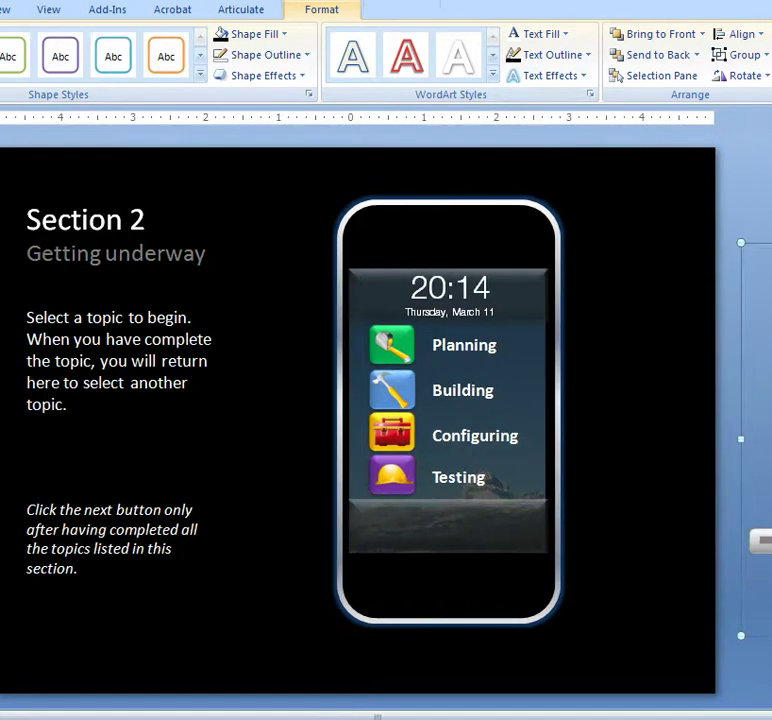
drag(770, 639, 541, 630)
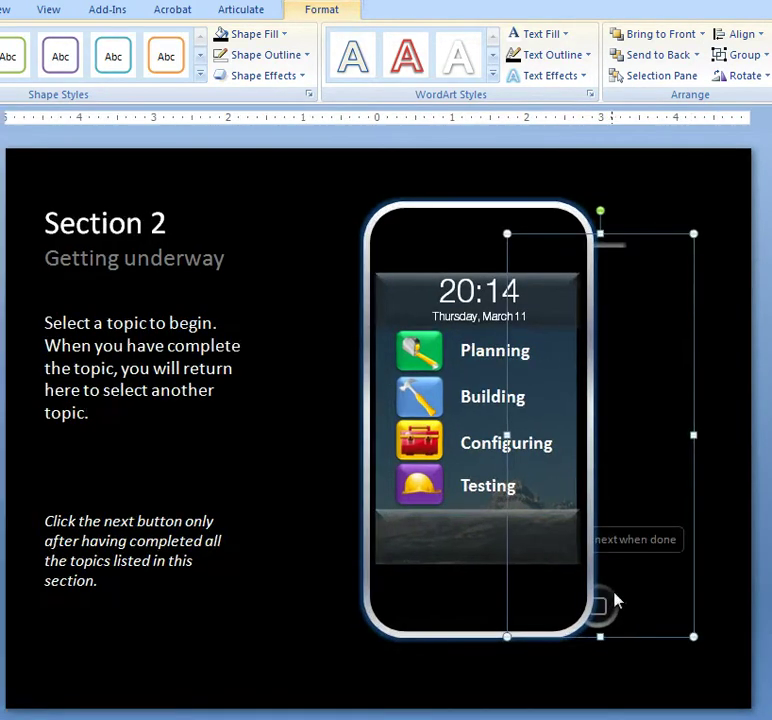
right_click(638, 641)
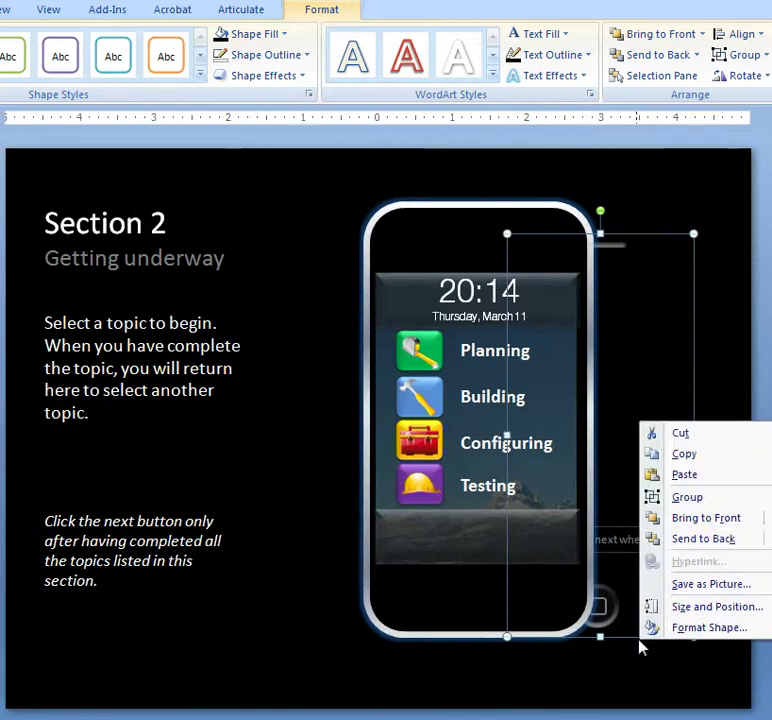
click(706, 518)
- Nudge the phone details group left until the speaker, next slider and home button sit centered on the phone, and deselect it
key(Left)
key(Left)
key(Left)
key(Left)
key(Left)
key(Left)
key(Left)
key(Left)
key(Left)
key(Left)
key(Left)
key(Left)
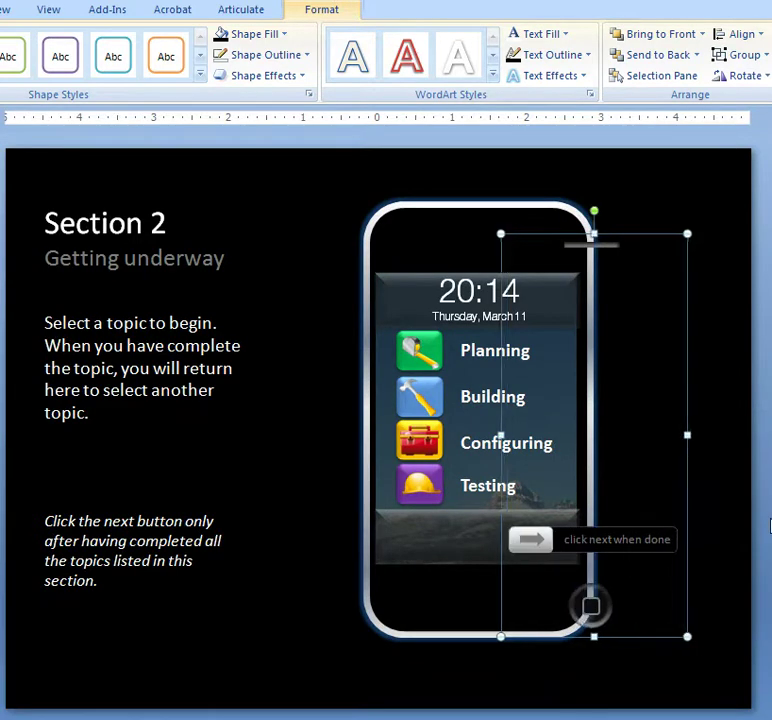
key(Left)
key(Left)
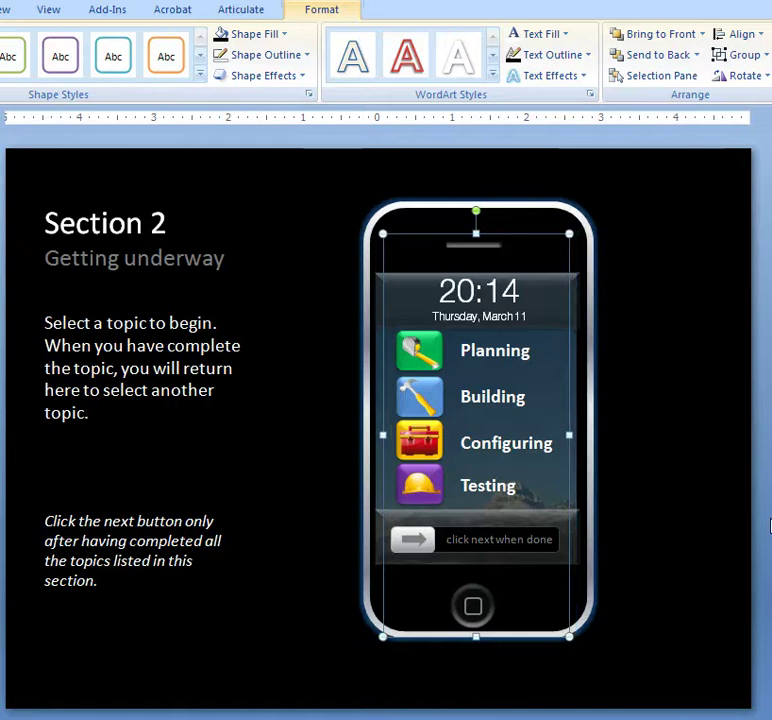
click(770, 526)
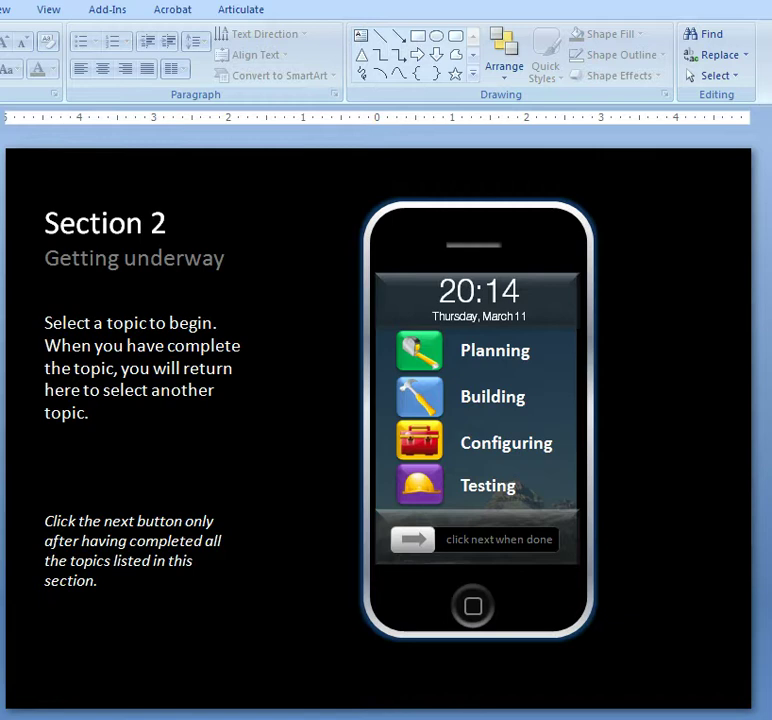
- Look through the following slides to examine the tablet-style variations of the Section 2 topic menu
key(Page_Down)
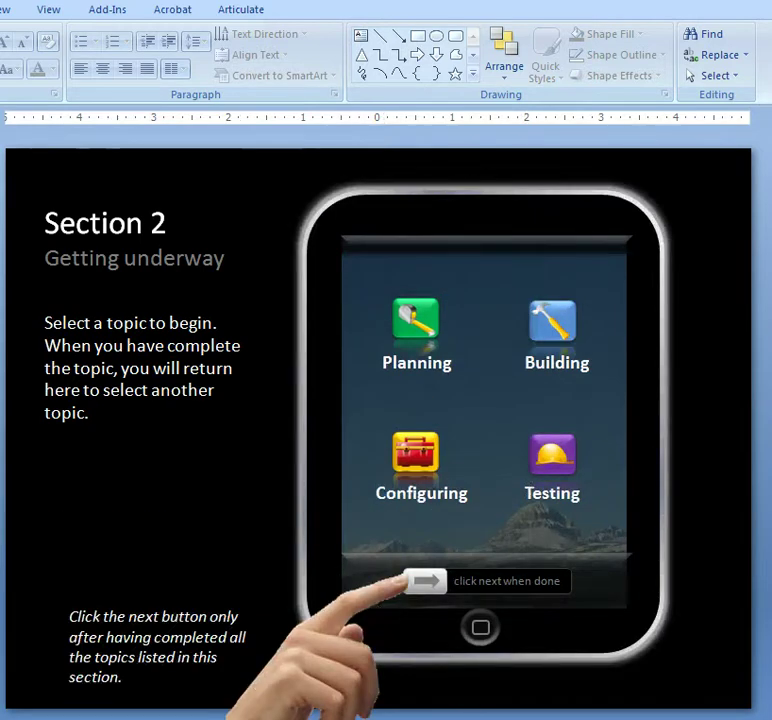
key(Page_Down)
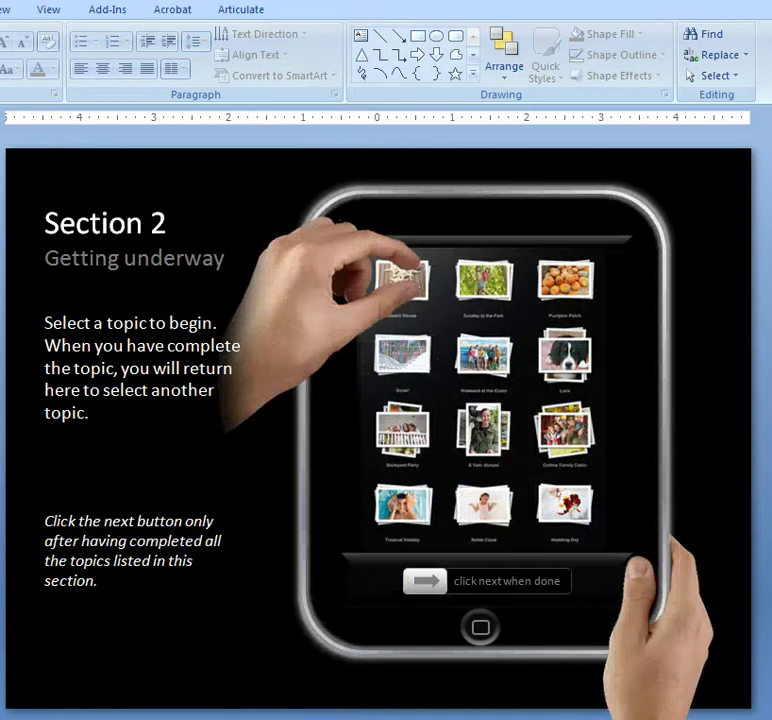
key(Page_Up)
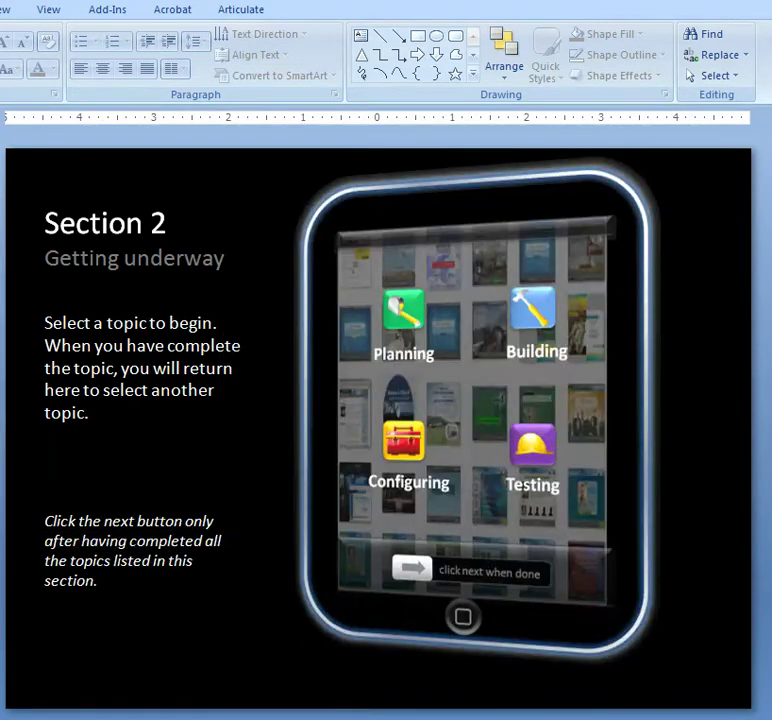